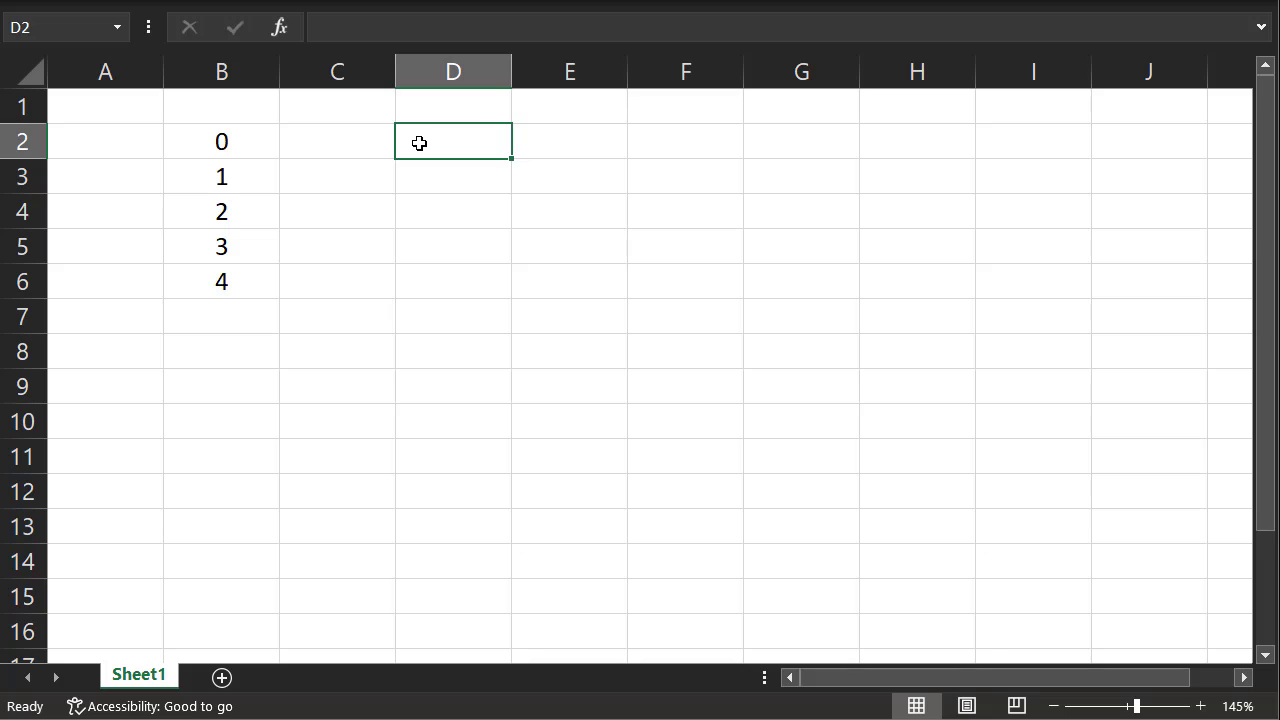
Enter the formula =if(B2=1,True,False) in cell D2
text(=)
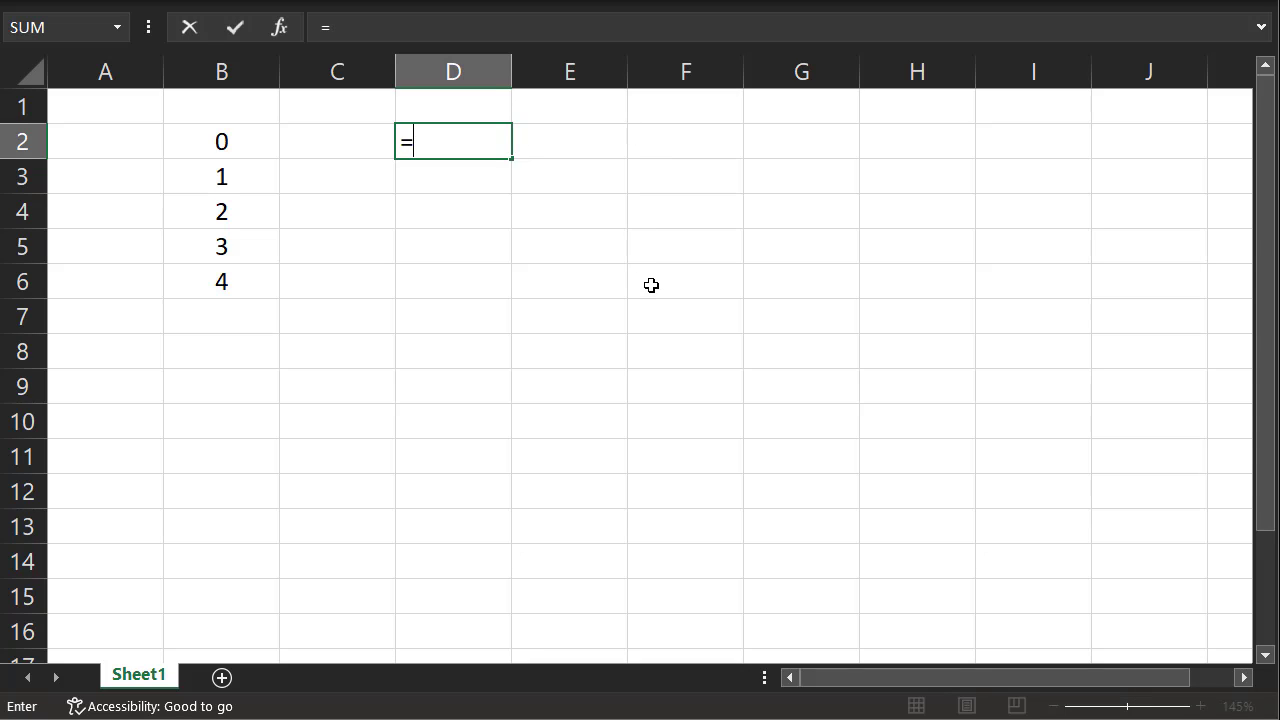
text(if()
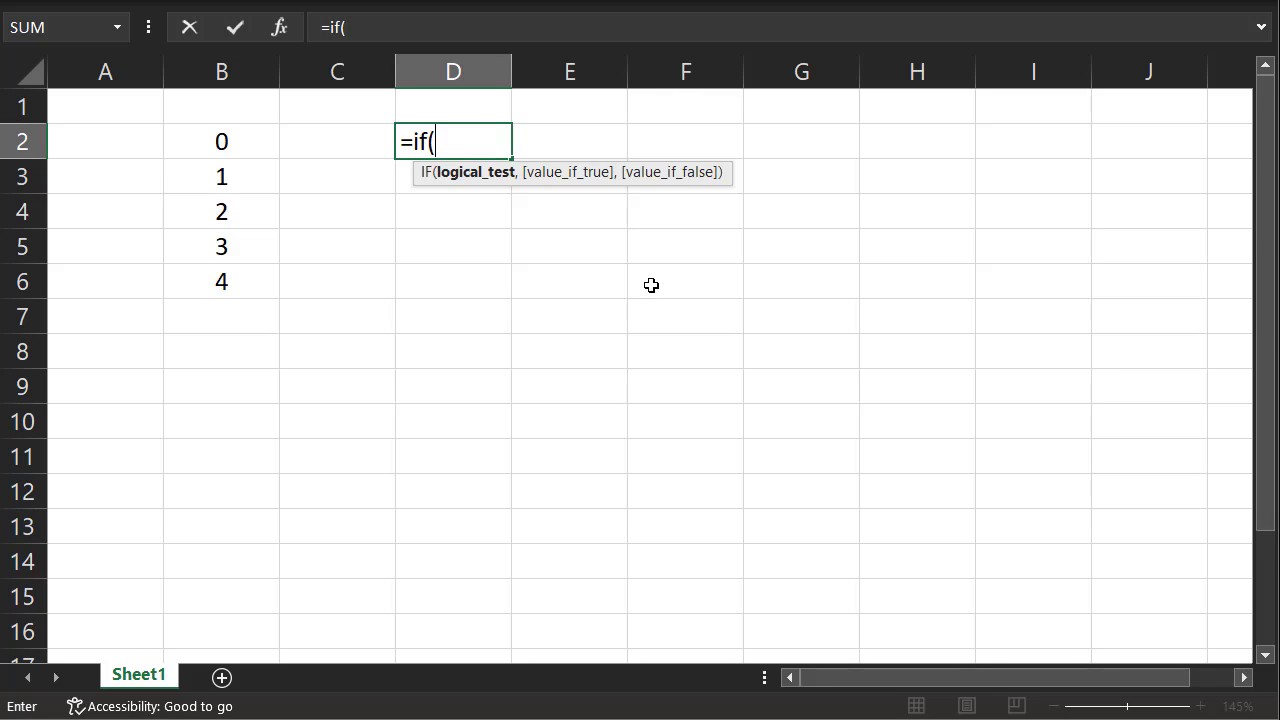
click(245, 146)
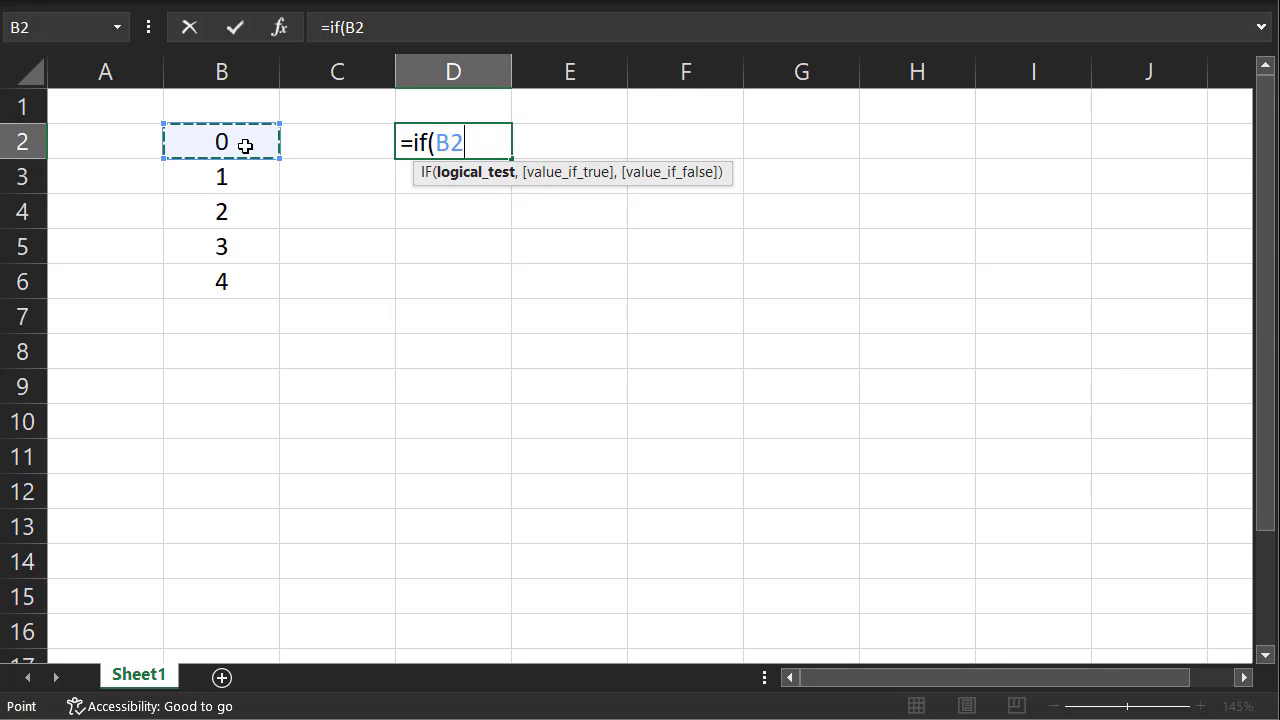
text(=1)
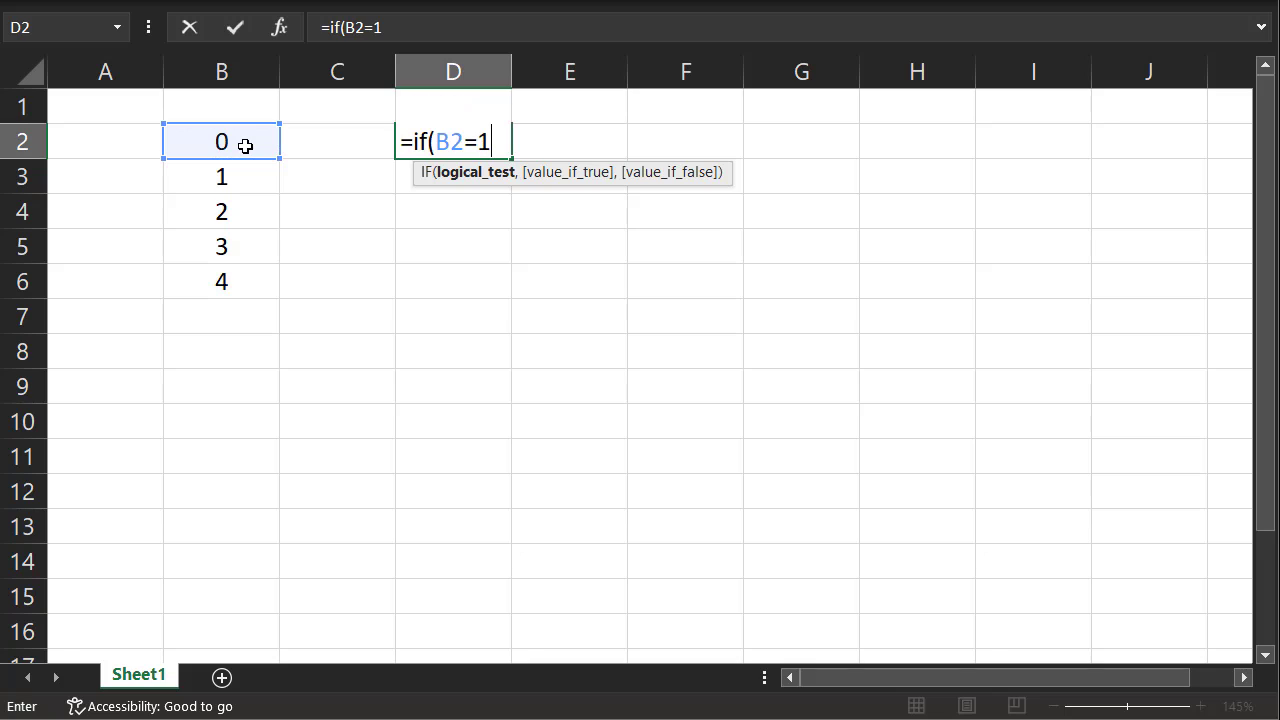
text(,)
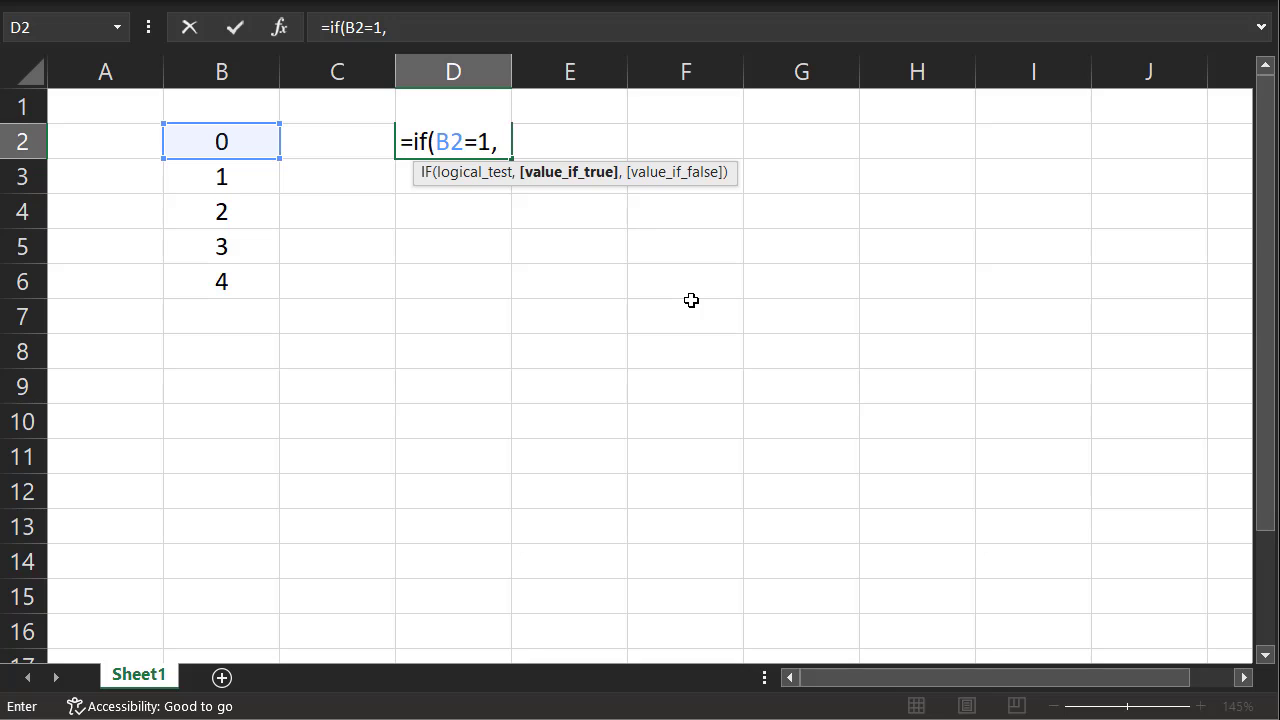
text(Tr)
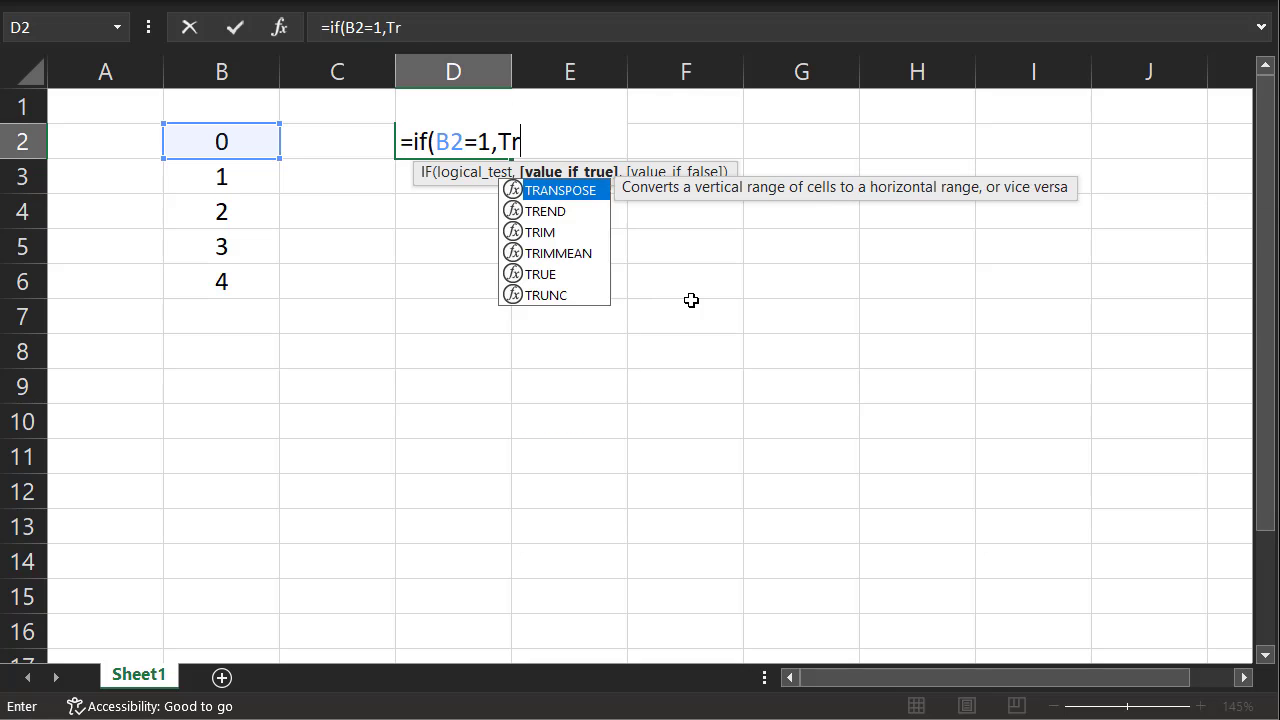
text(ue,)
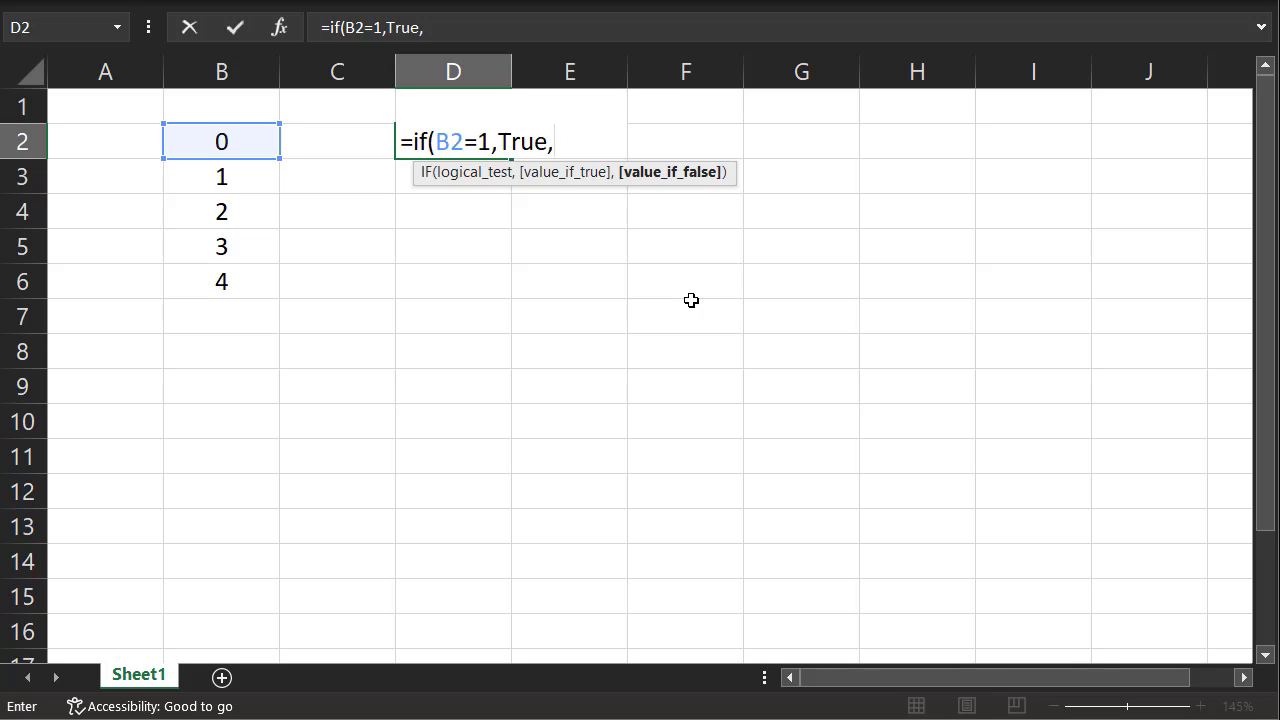
text(False))
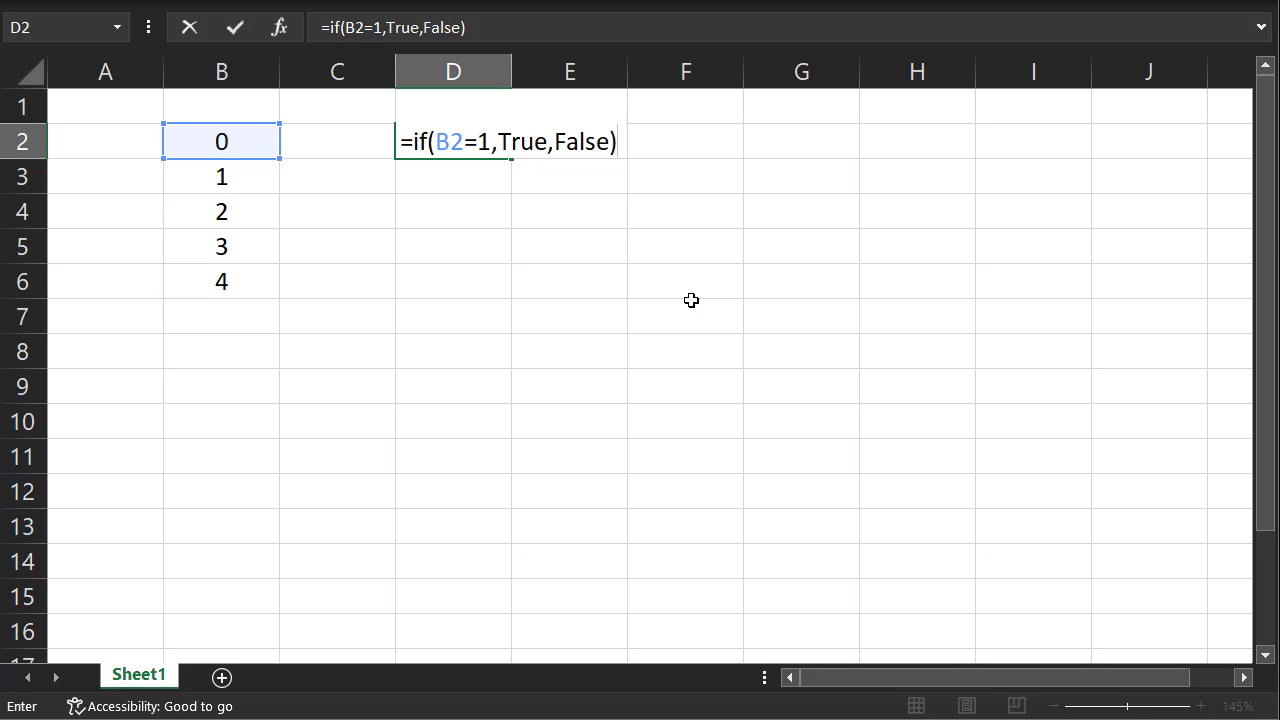
key(Return)
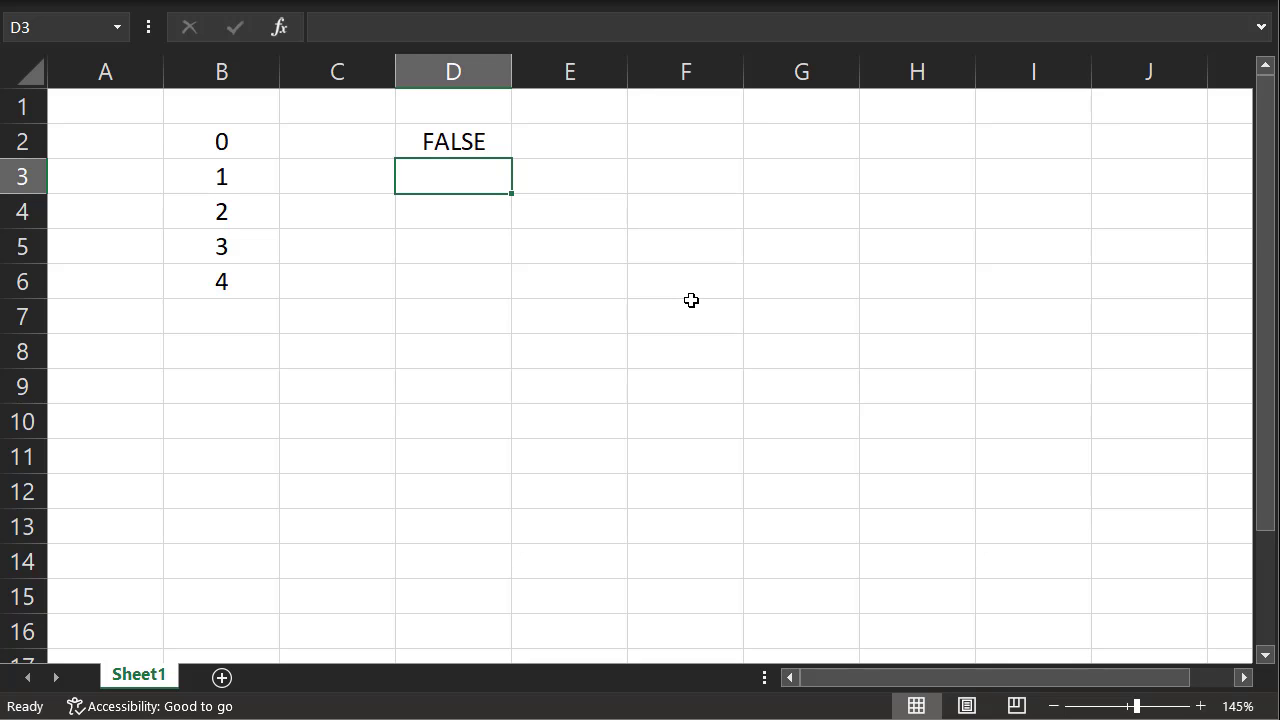
Fill the formula in D2 down through D6, beside the values in column B
click(470, 145)
drag(511, 193, 500, 292)
click(472, 346)
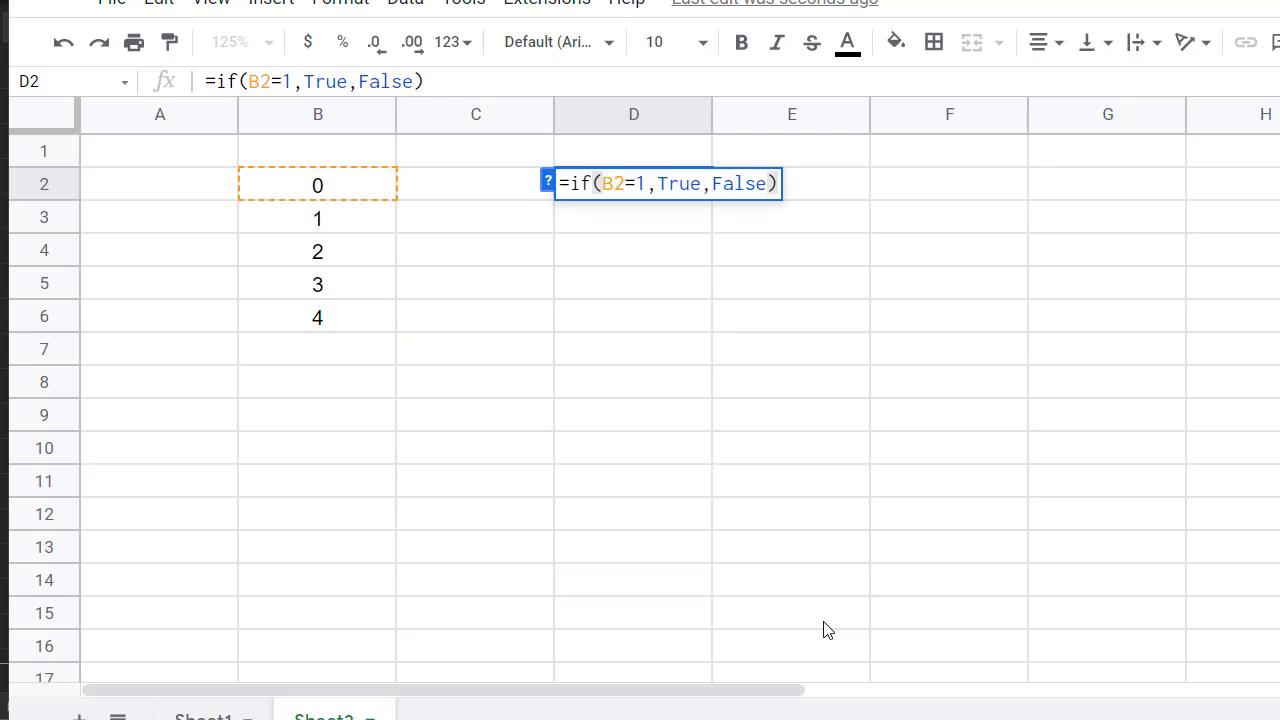
In Google Sheets, commit =if(B2=1,True,False) in D2 and fill it down through D6
click(468, 74)
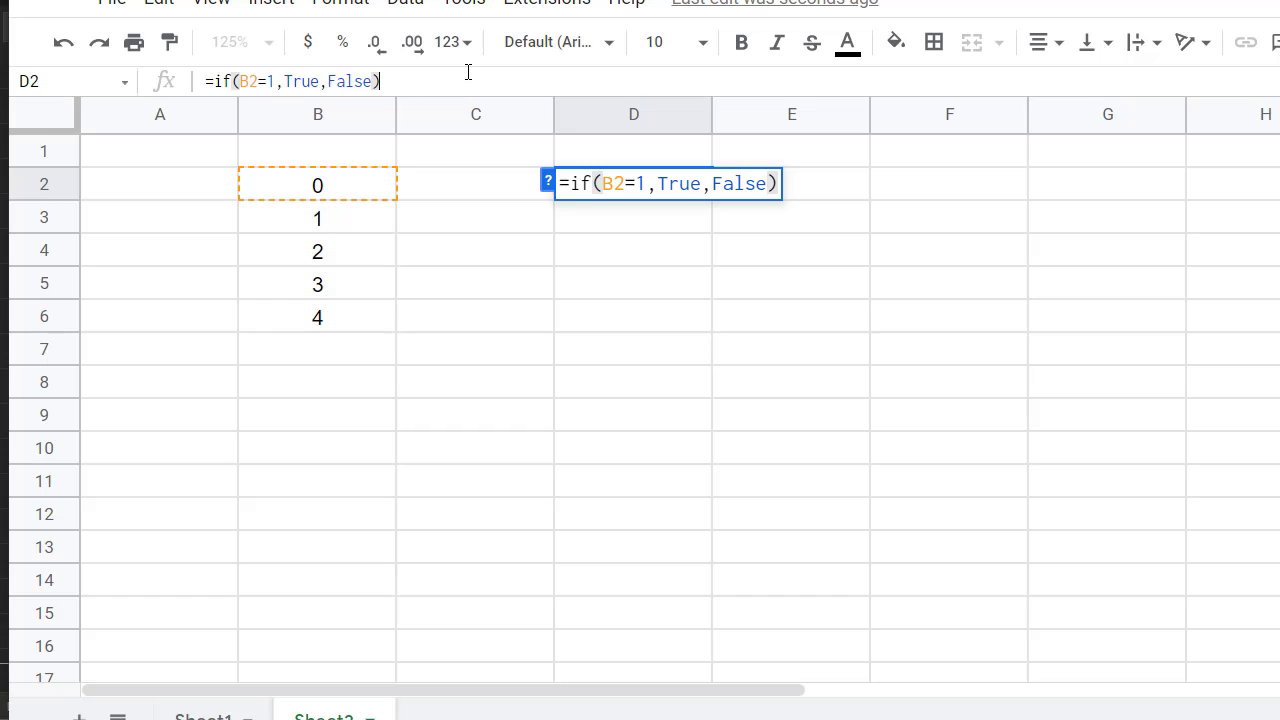
key(Return)
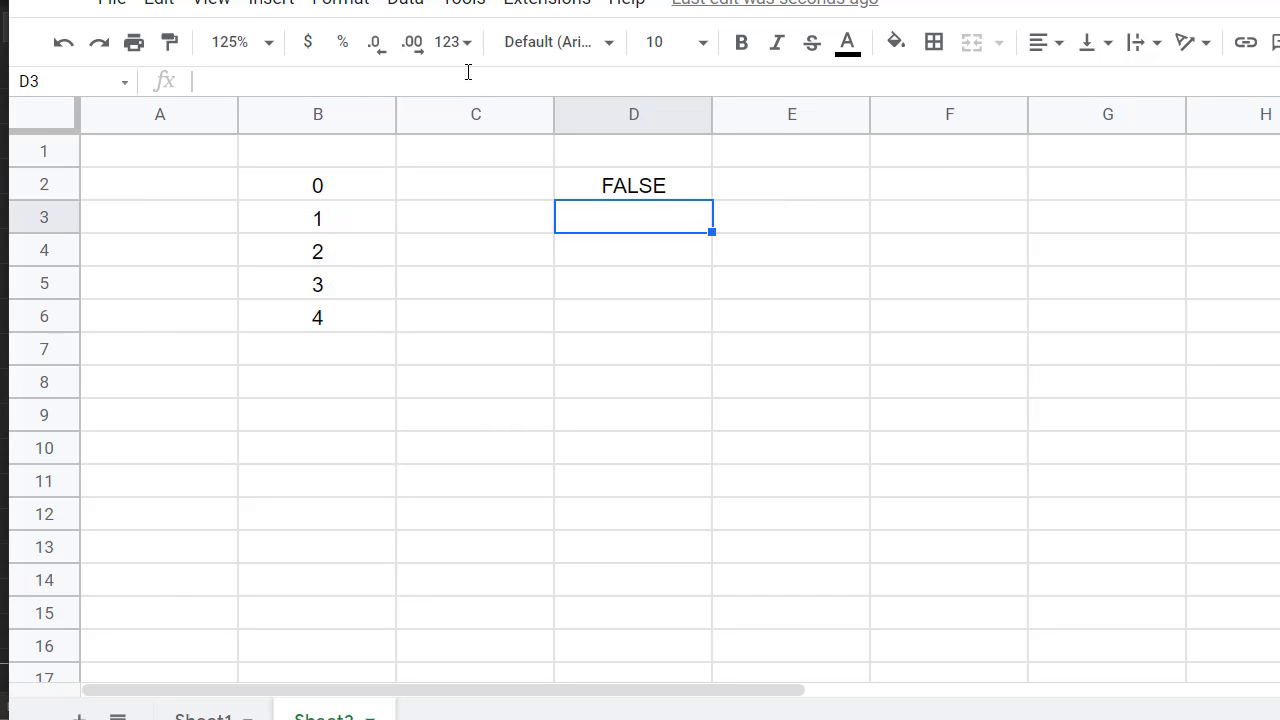
click(680, 195)
drag(713, 200, 706, 337)
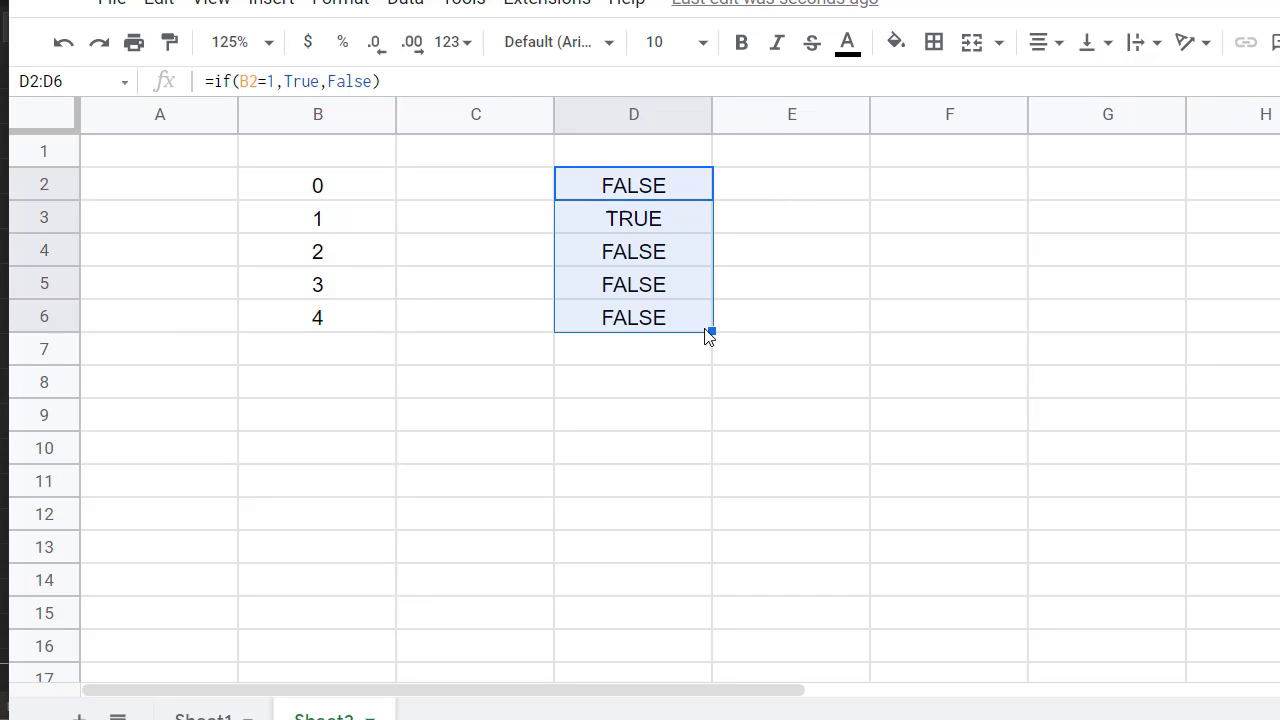
click(691, 392)
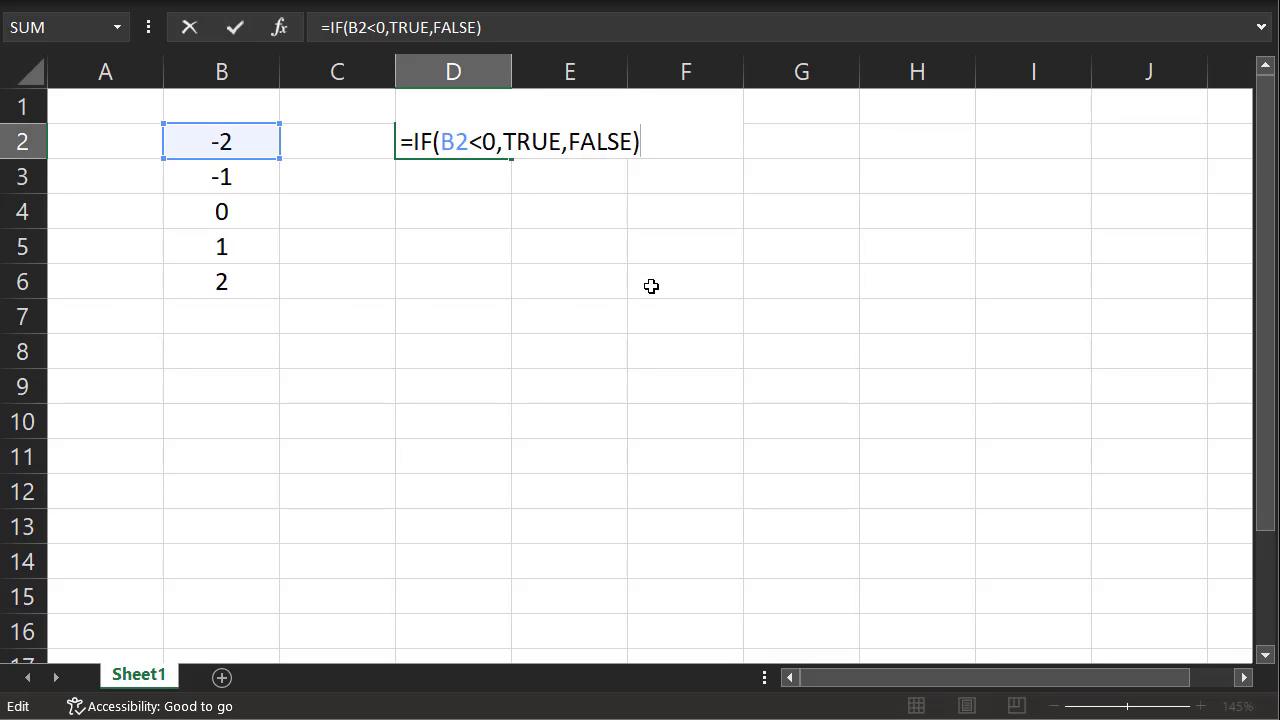
In Excel, commit =IF(B2<0,TRUE,FALSE) in D2 and fill it down through D6
key(Return)
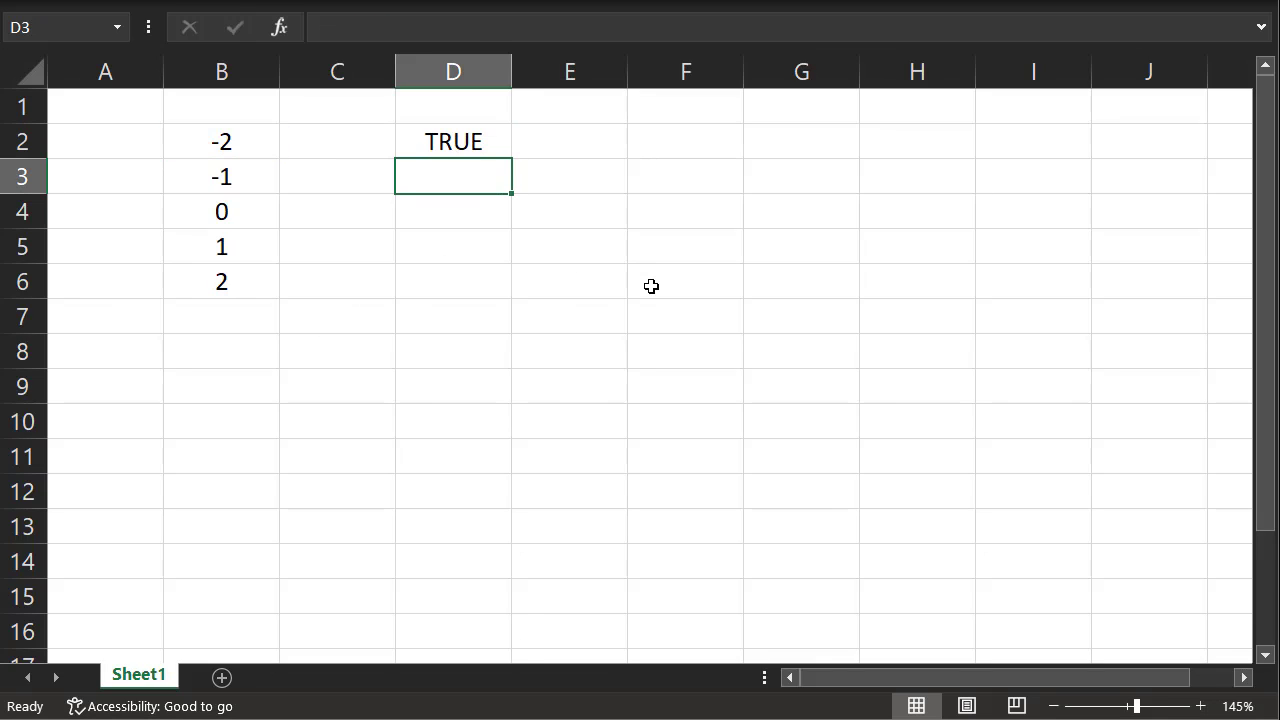
click(500, 135)
drag(512, 163, 511, 297)
click(498, 348)
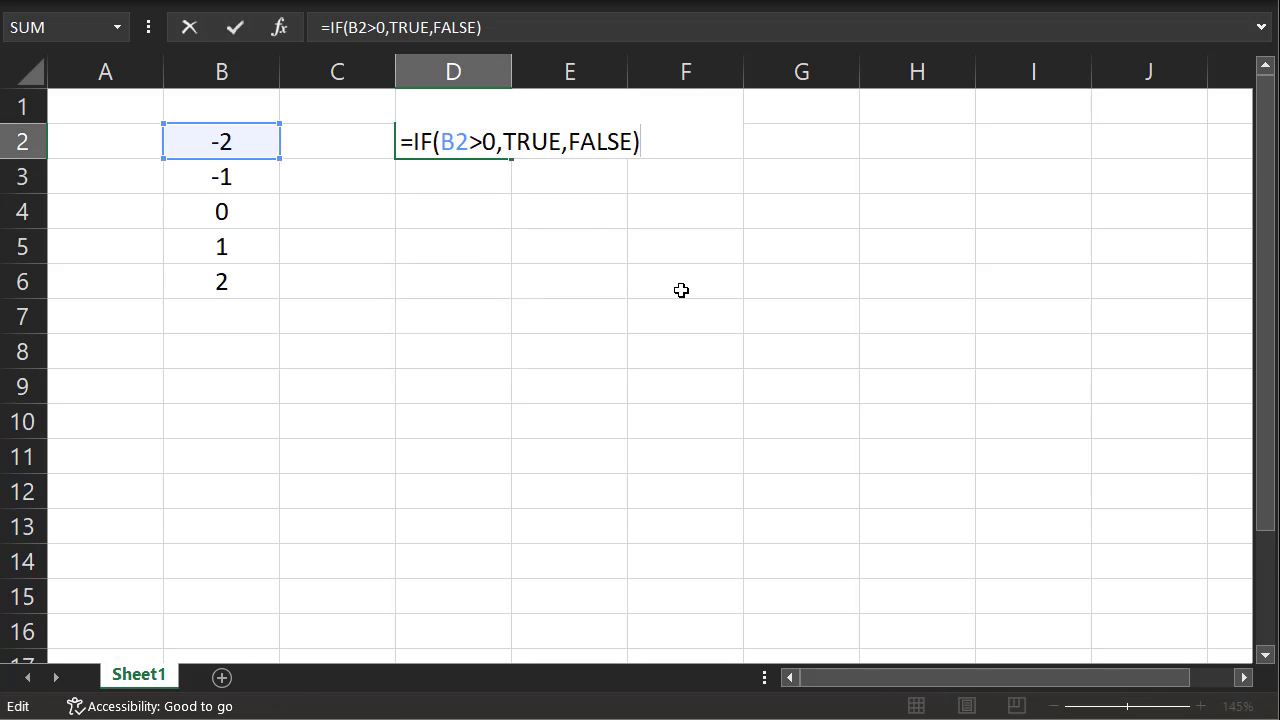
Commit the greater-than test =IF(B2>0,TRUE,FALSE) in D2 and fill it down through D6
key(Return)
click(497, 141)
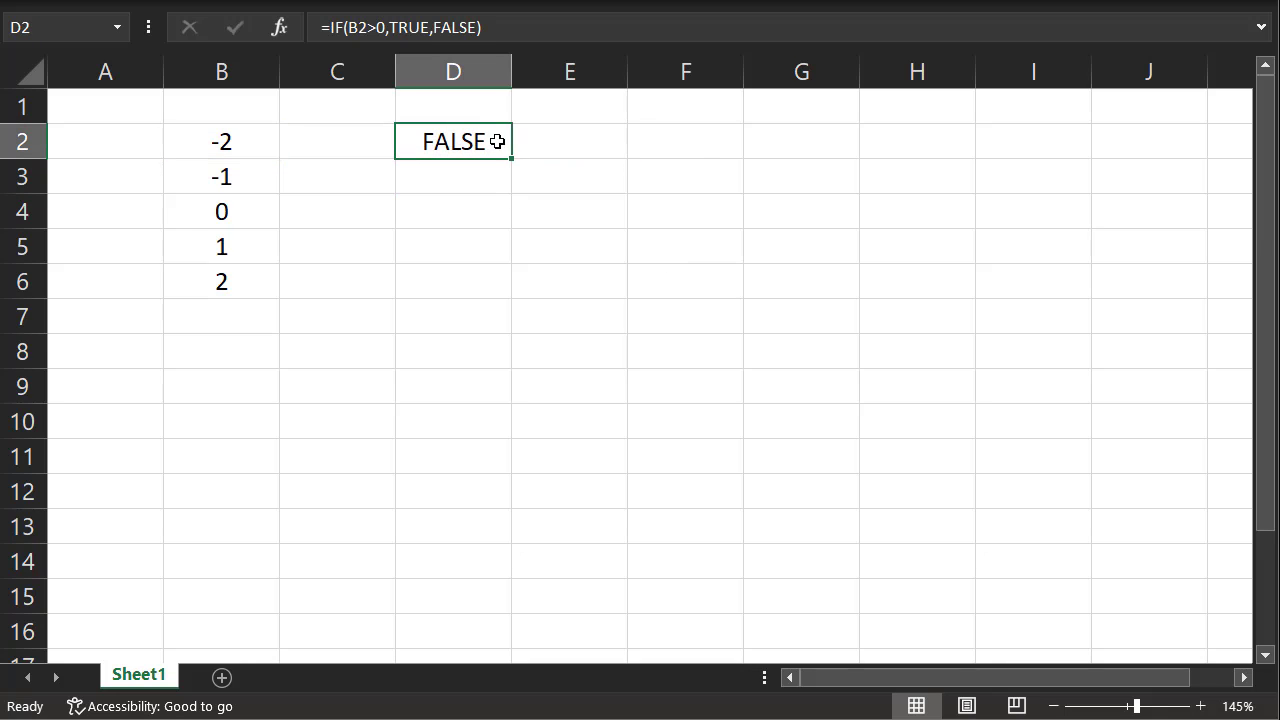
drag(511, 158, 477, 292)
click(463, 322)
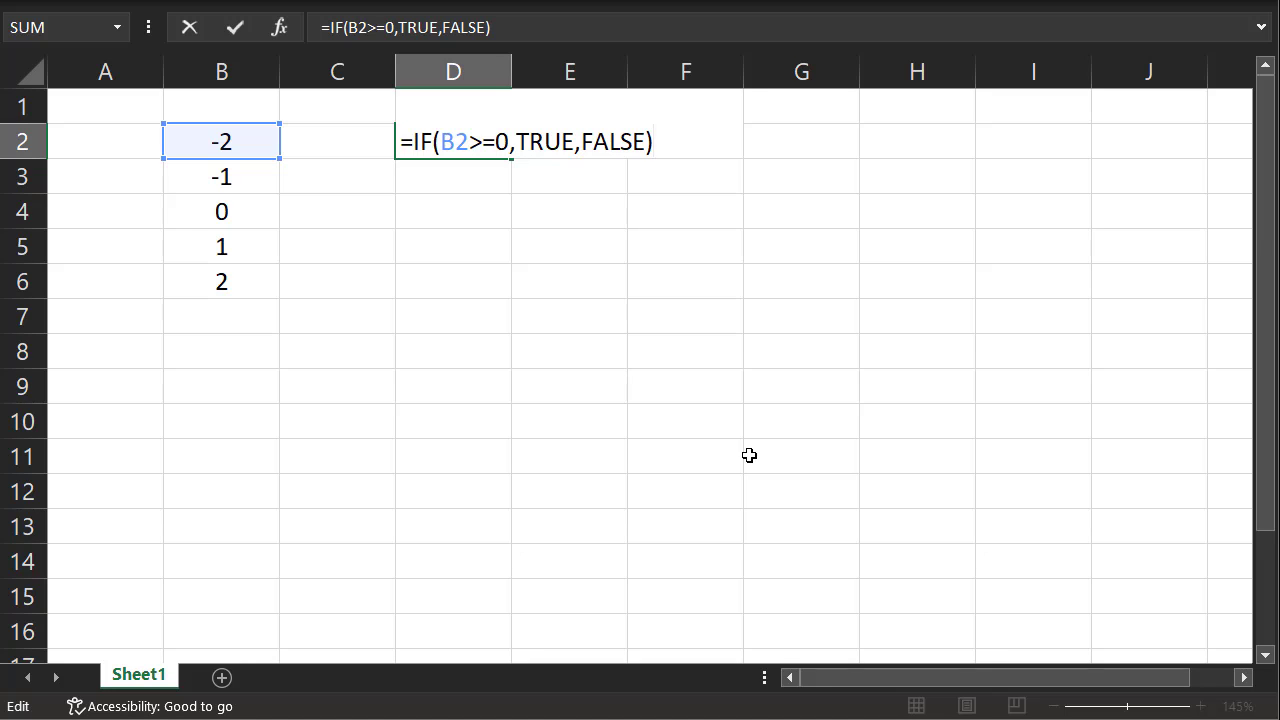
Commit the greater-than-or-equal test =IF(B2>=0,TRUE,FALSE) in D2 and fill it down through D6
key(Return)
click(484, 150)
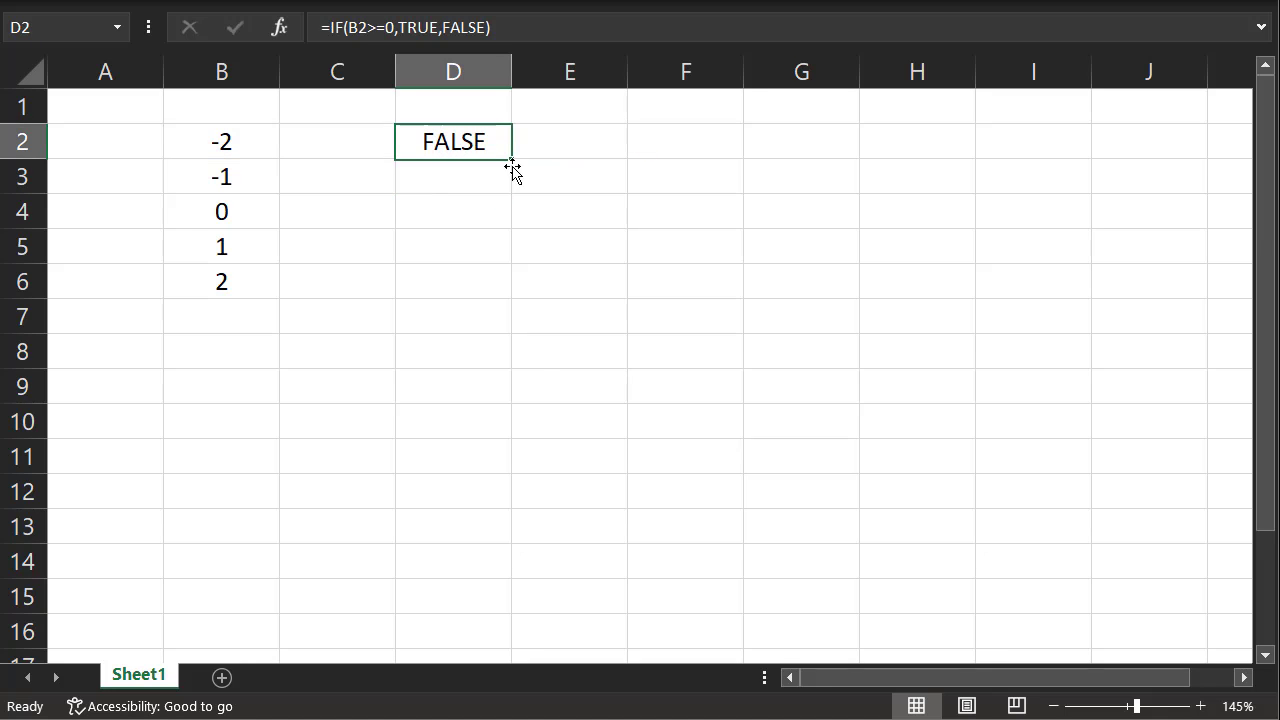
drag(511, 160, 478, 285)
click(473, 368)
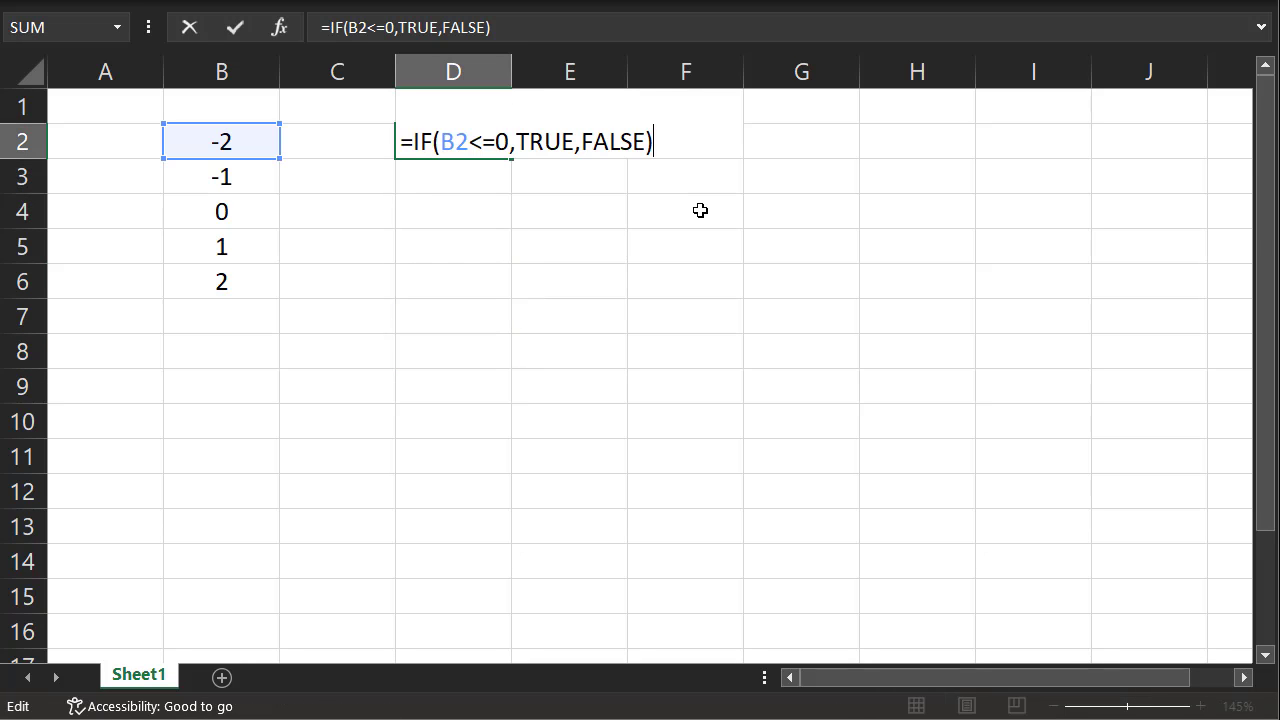
Commit the less-than-or-equal test =IF(B2<=0,TRUE,FALSE) in D2 and fill it down through D6
key(Return)
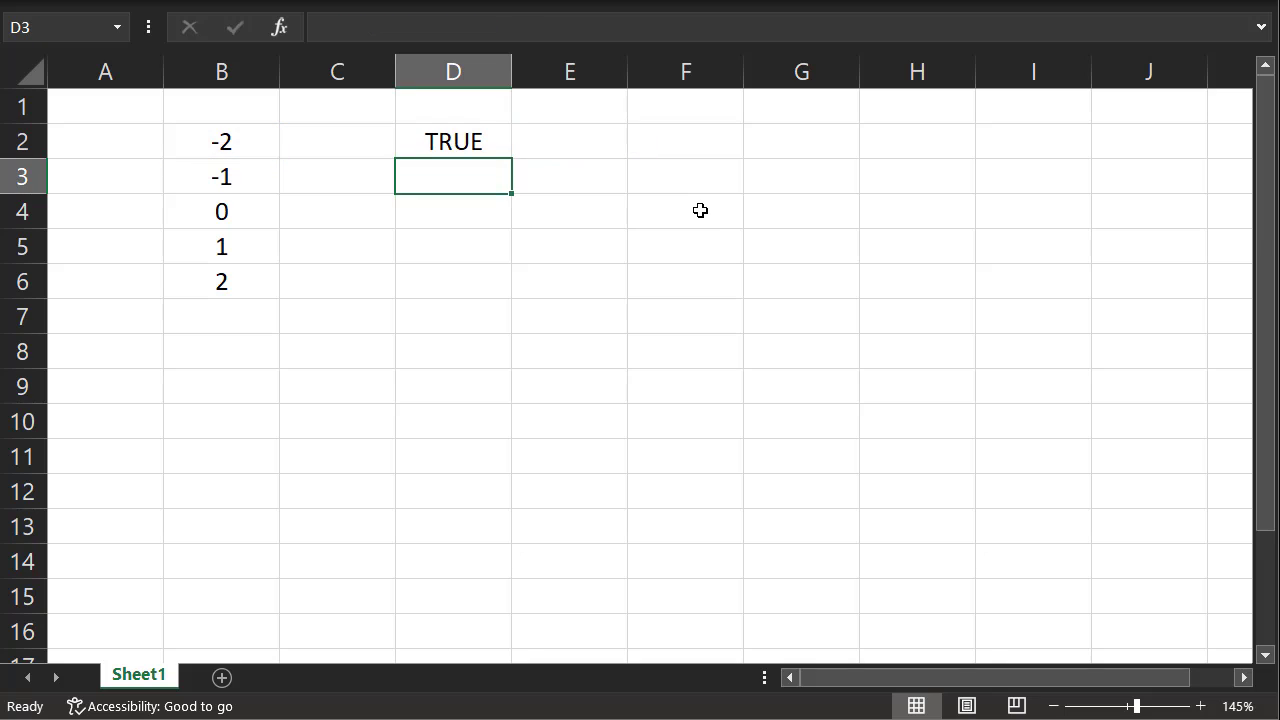
click(490, 149)
drag(511, 160, 480, 288)
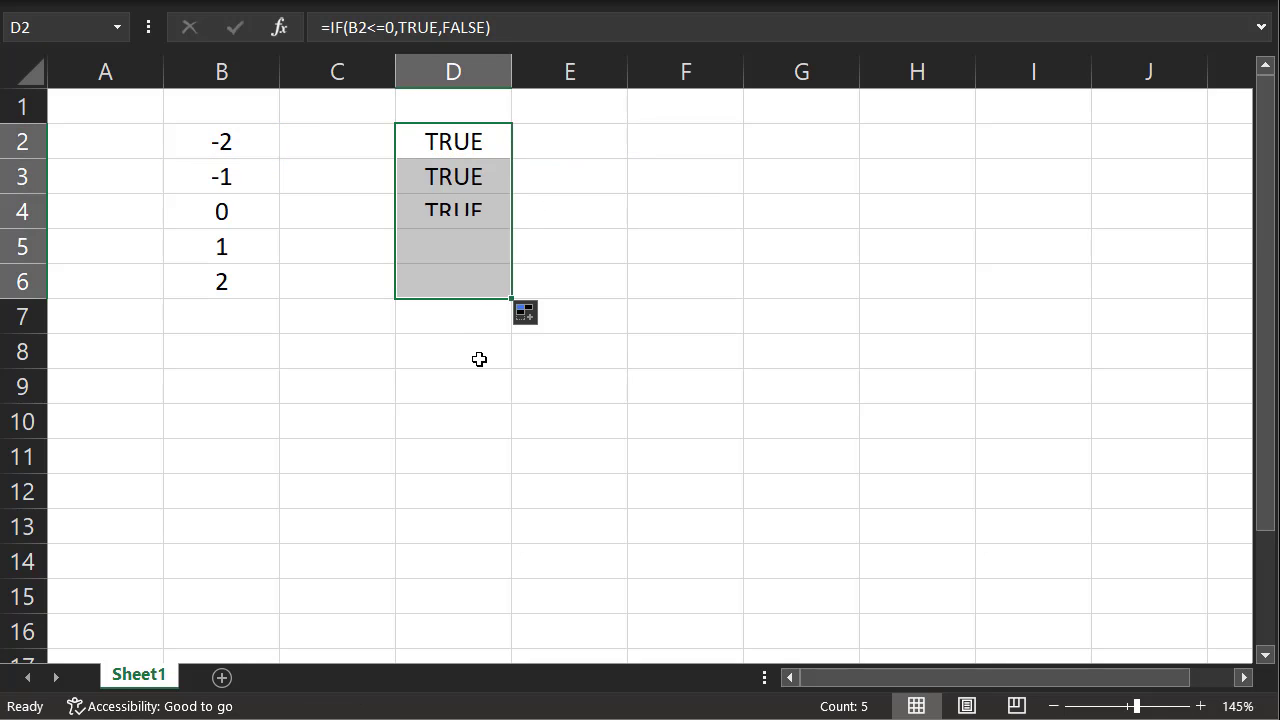
click(477, 364)
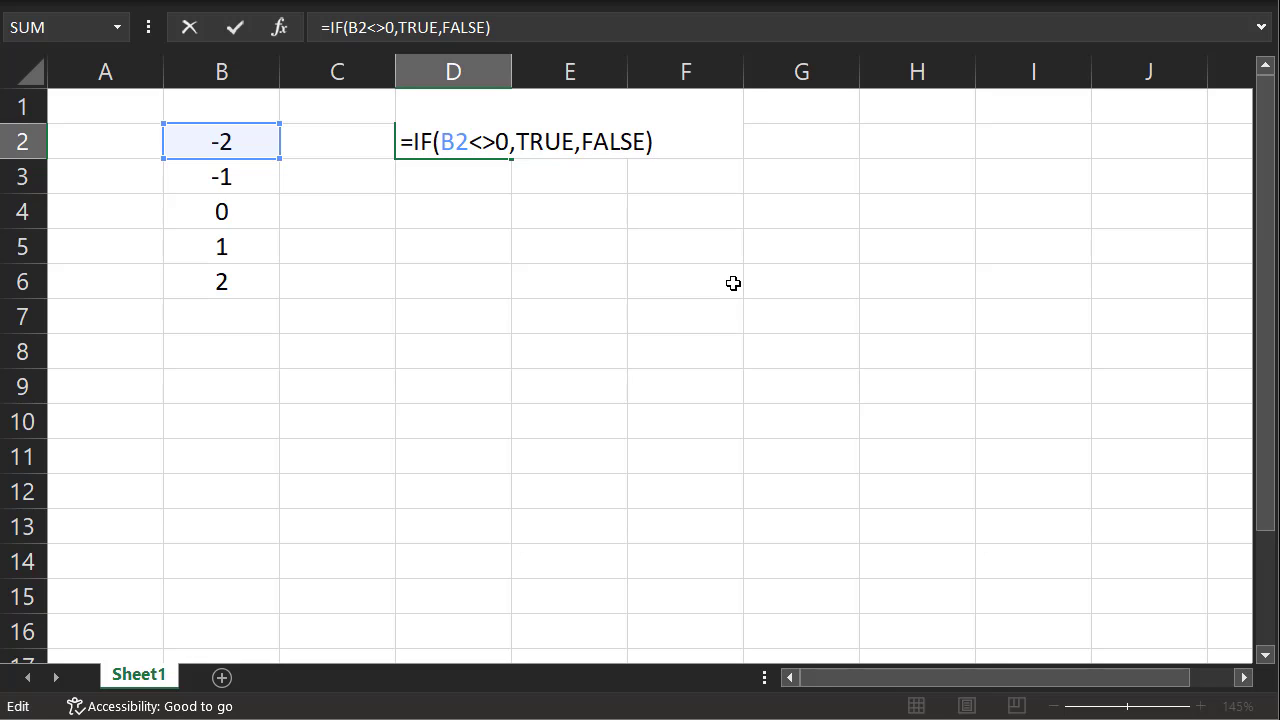
Commit the not-equal test =IF(B2<>0,TRUE,FALSE) in D2 and fill it down through D6
key(Return)
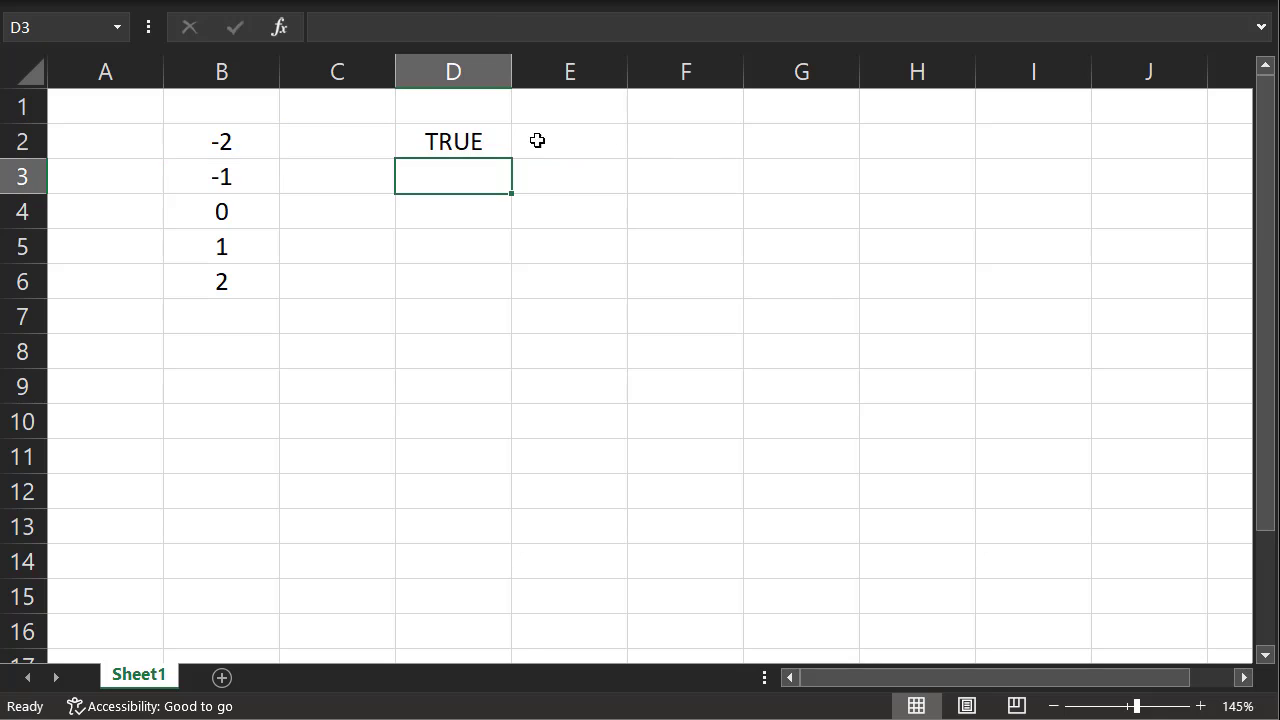
click(491, 139)
drag(514, 160, 511, 296)
click(500, 337)
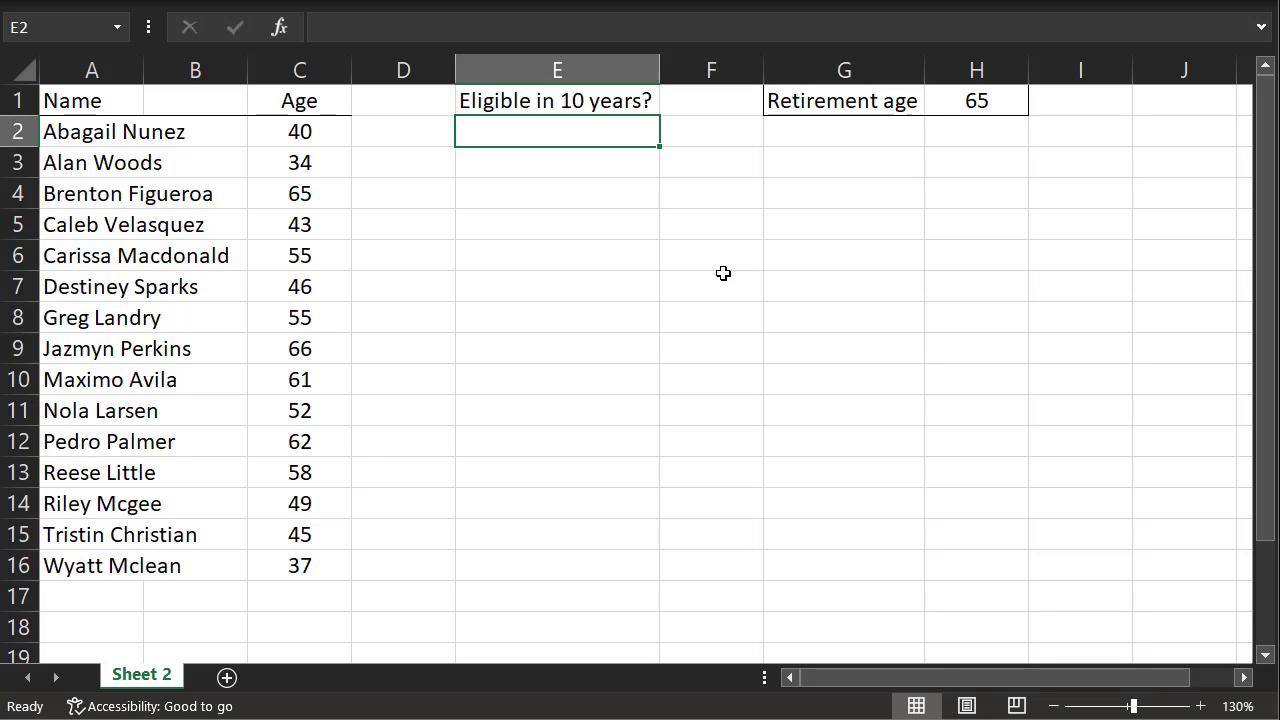
Enter =if(C2>($H$1-10),"Eligible","Ineligible") in E2 under the "Eligible in 10 years?" heading
text(=if(C2>($H$1-10))
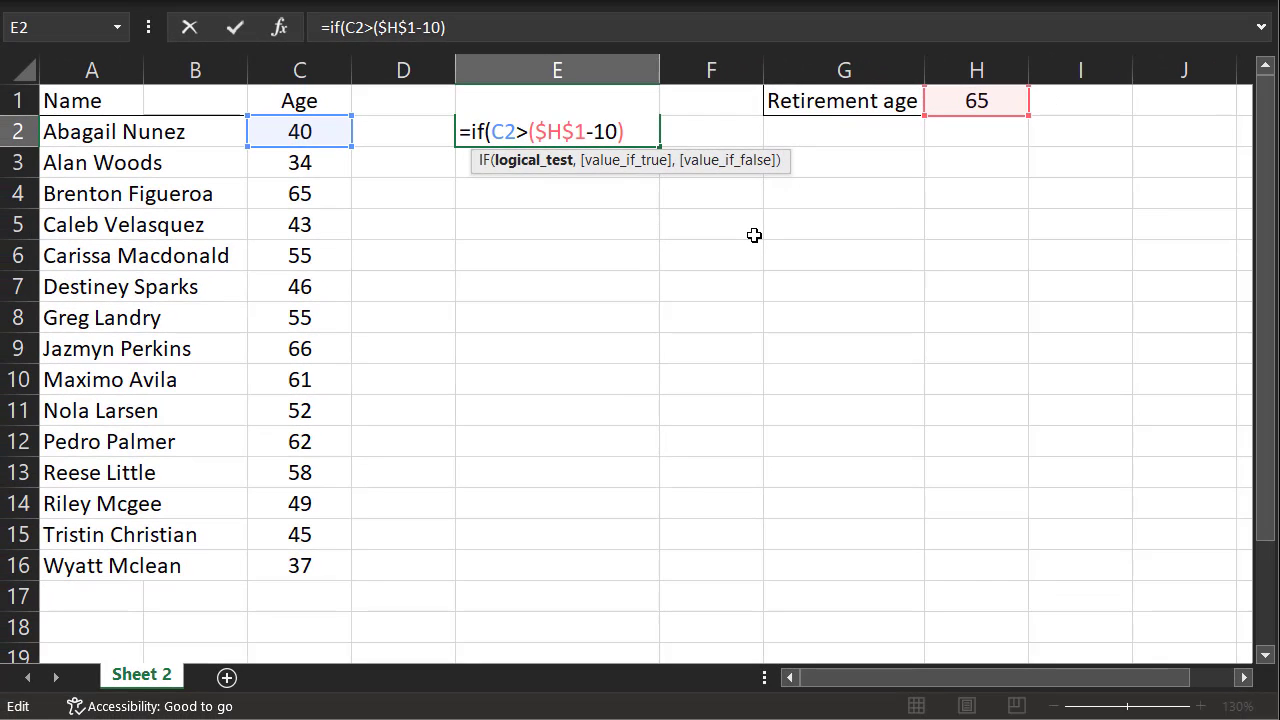
text(,"Eligible")
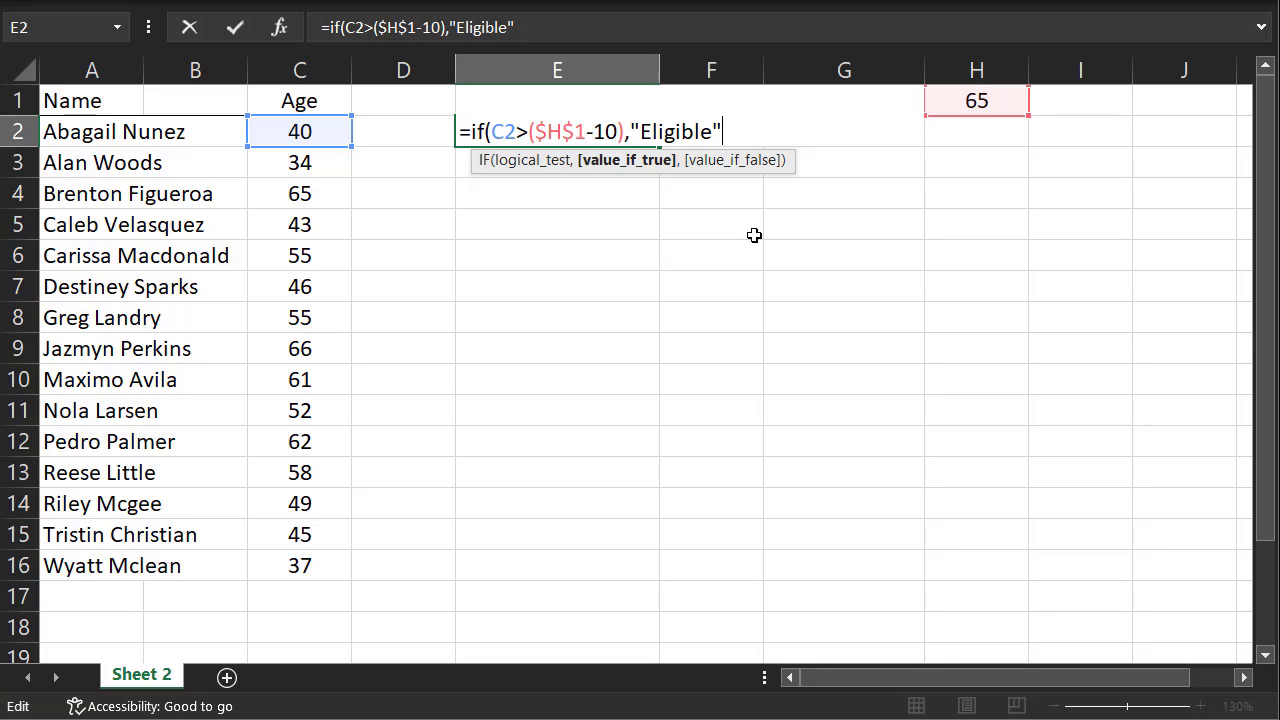
text(,"Ineligible")
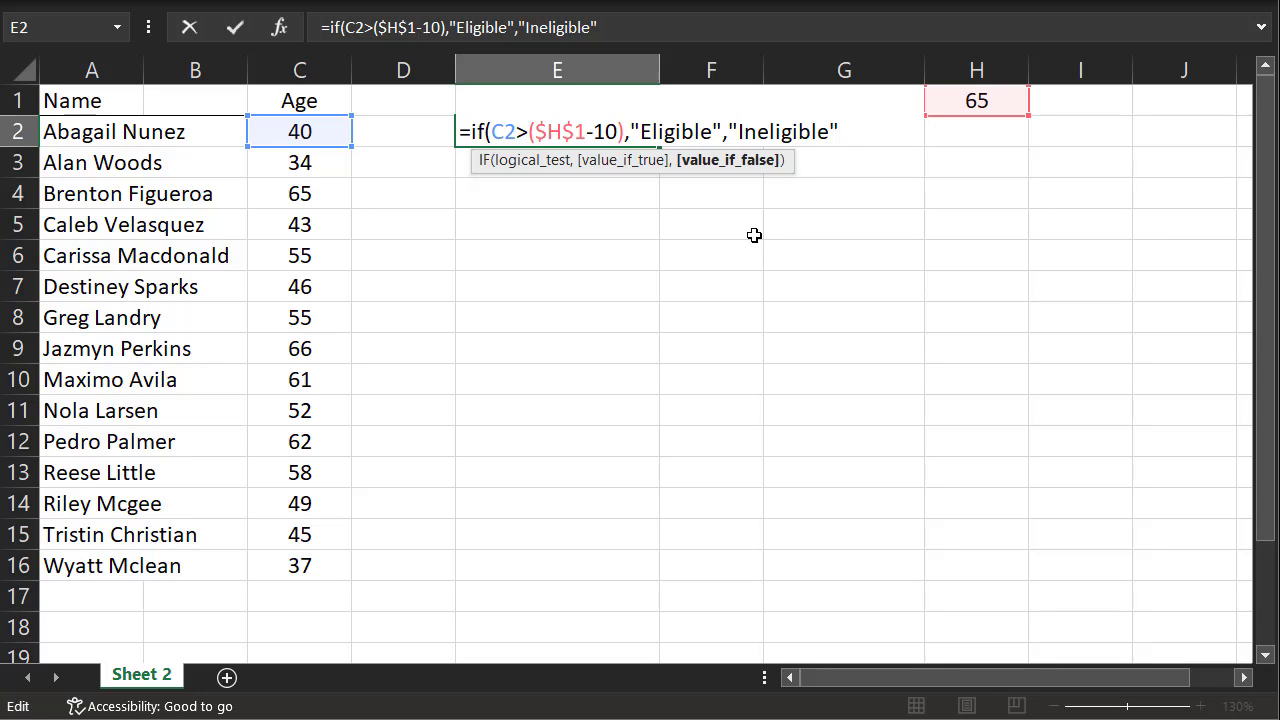
text())
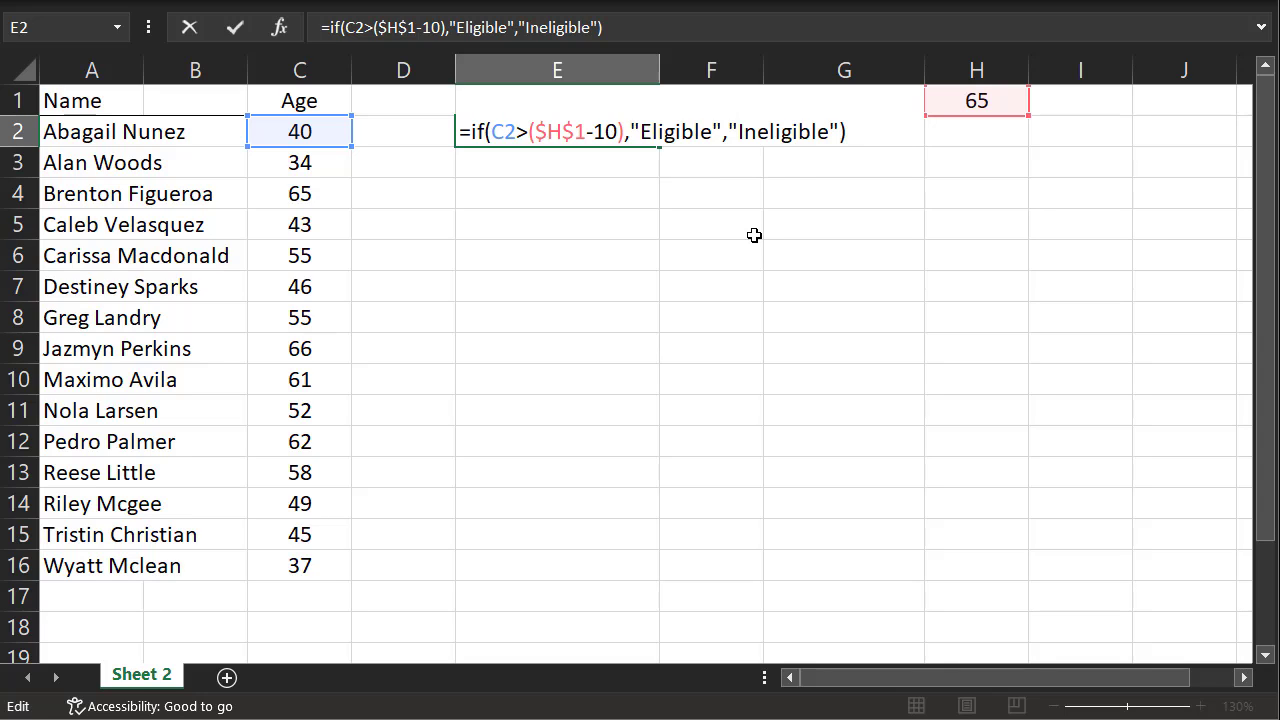
key(Return)
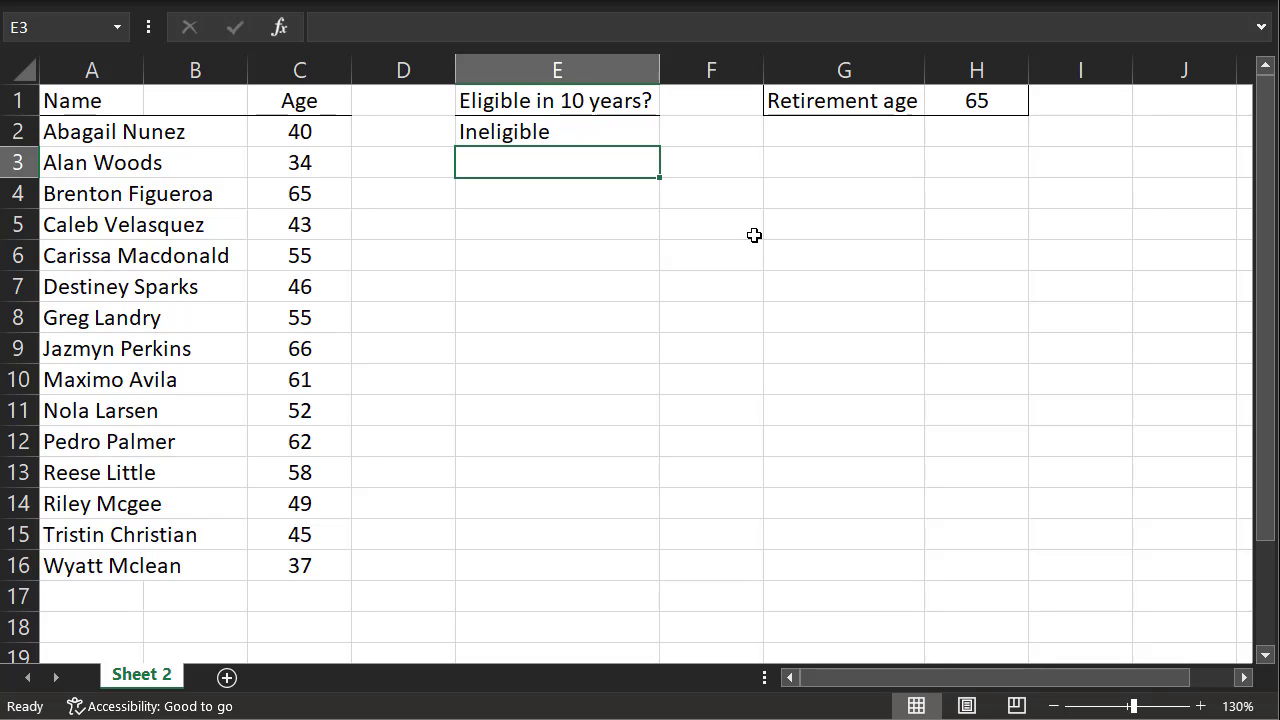
Fill the eligibility formula in E2 down through E16 for every listed person
click(626, 131)
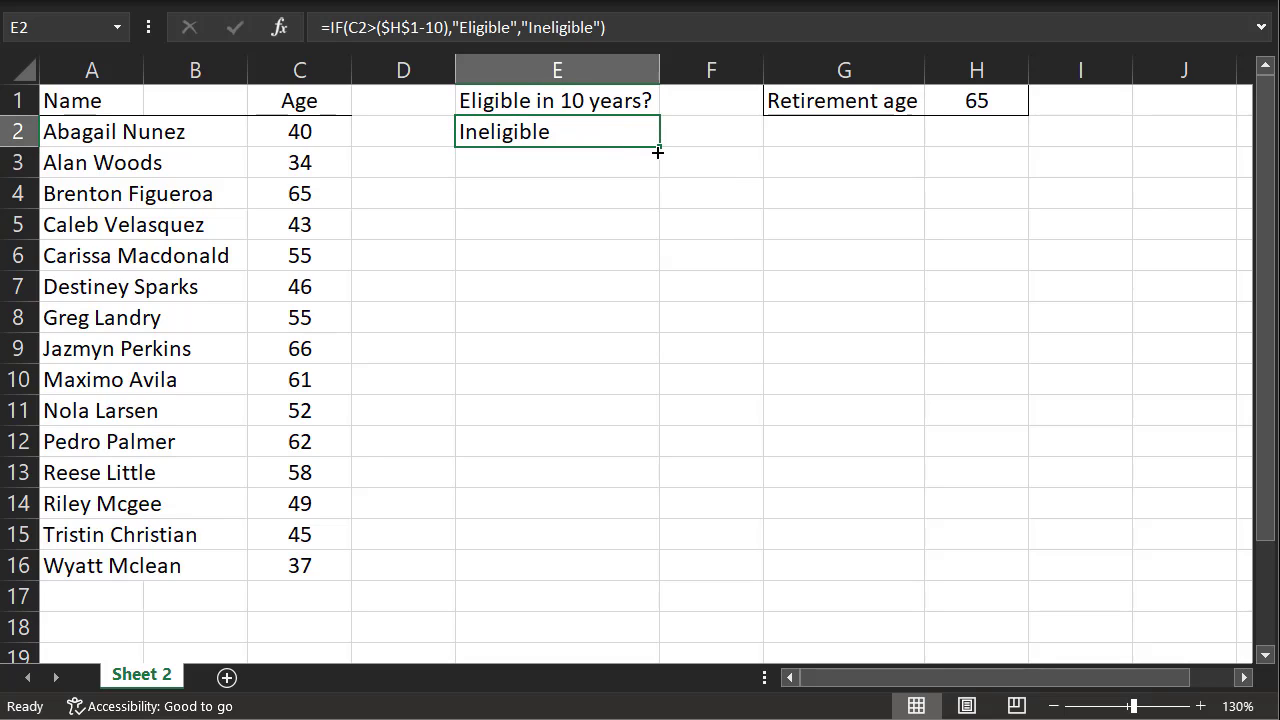
drag(660, 149, 636, 574)
click(791, 514)
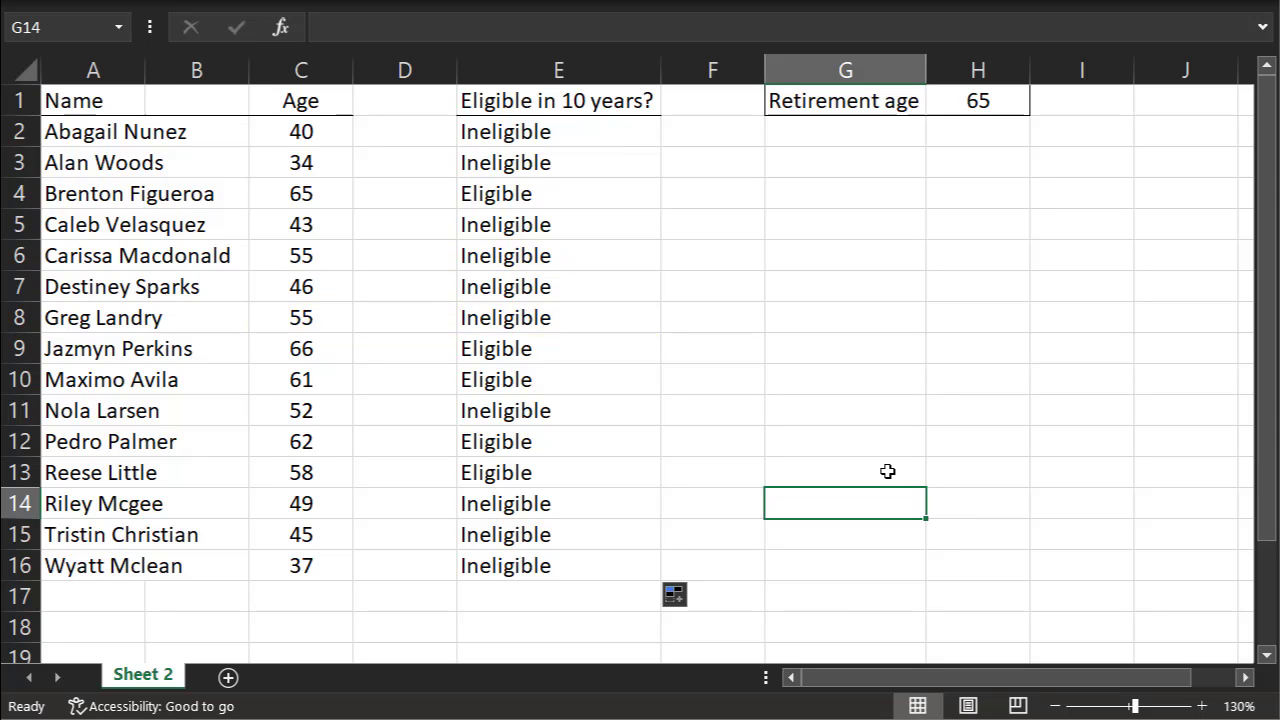
Change the formula in E2 to =IF(C2>=($H$1-10),"Eligible","Ineligible") and refill it down through E16
double_click(574, 129)
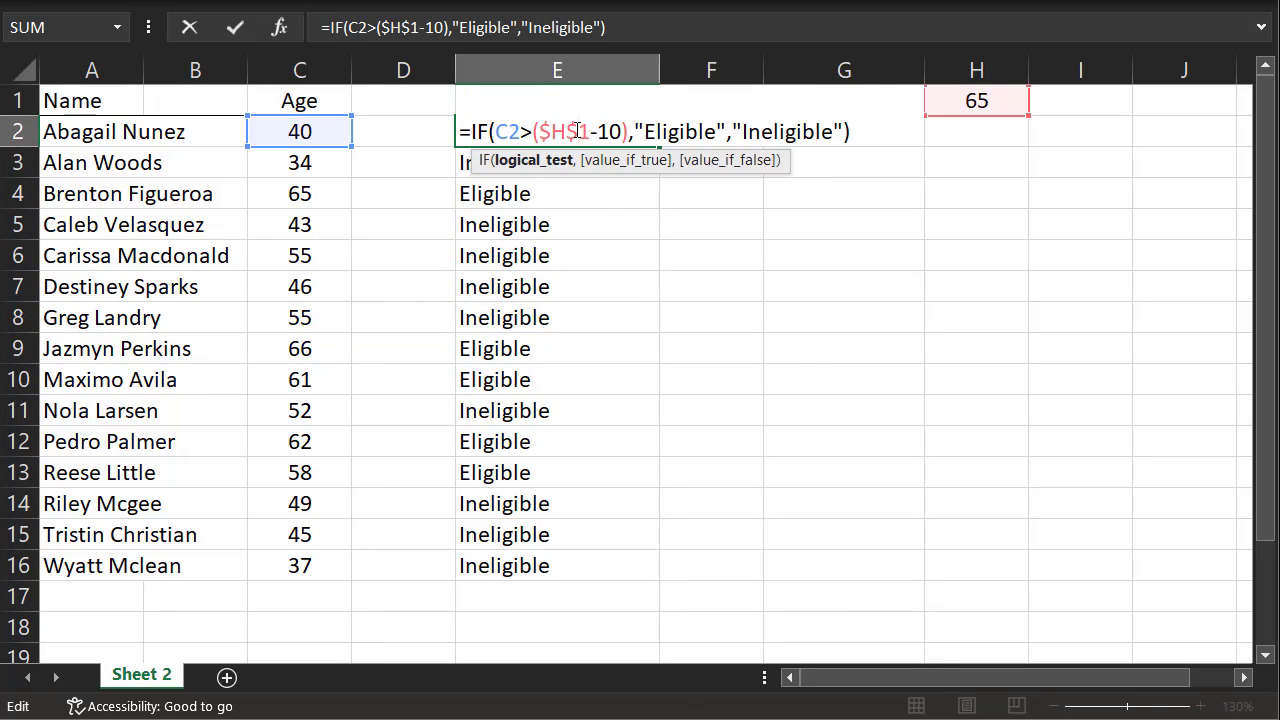
text(=)
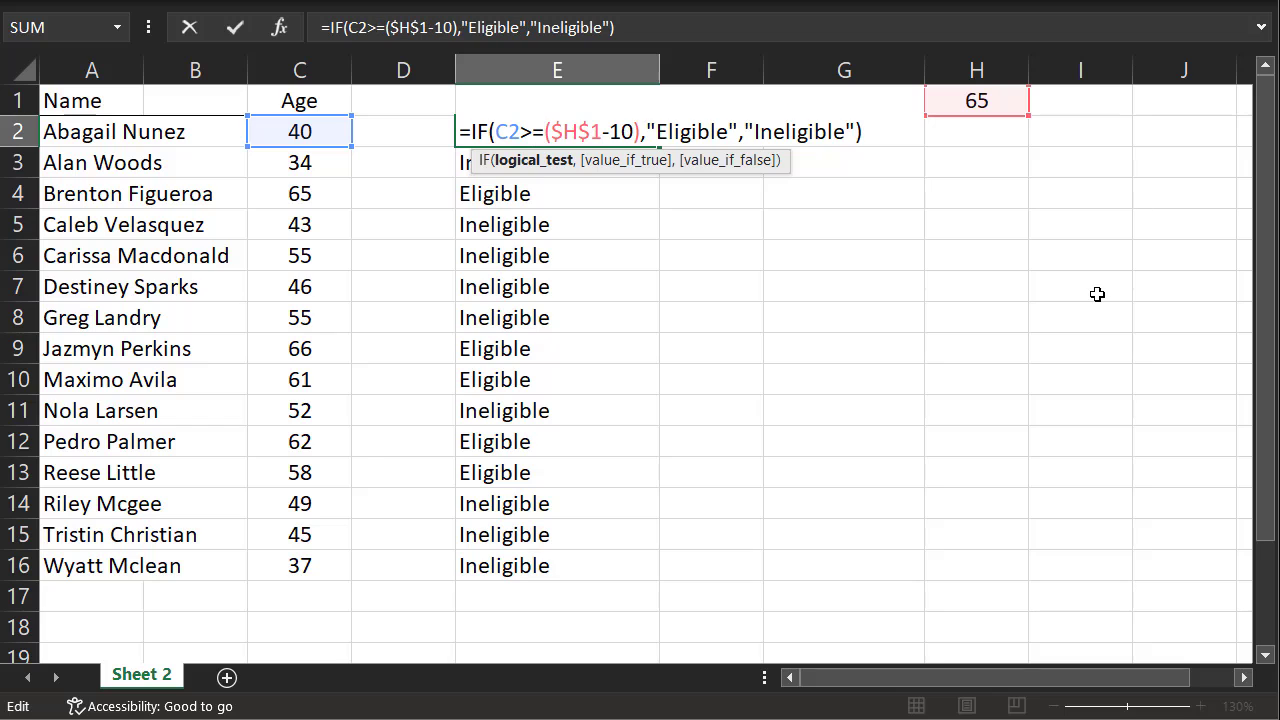
click(883, 136)
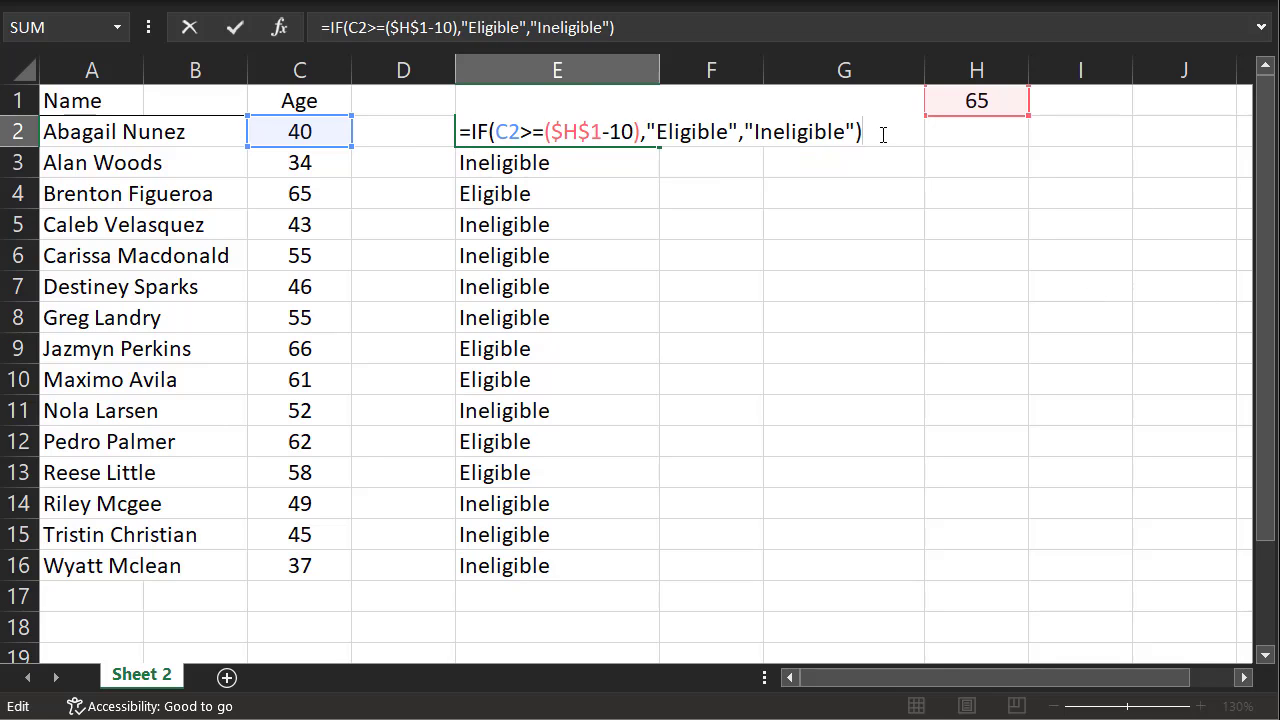
key(Return)
key(Up)
drag(660, 147, 646, 565)
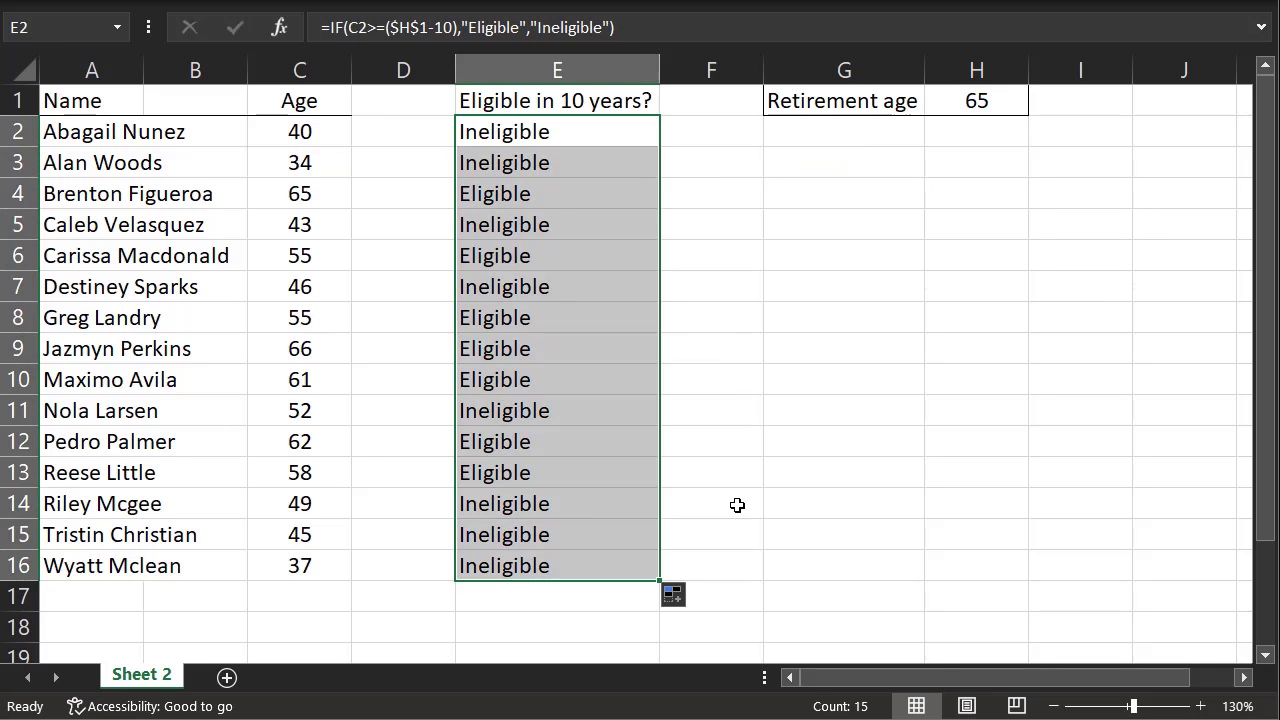
click(737, 505)
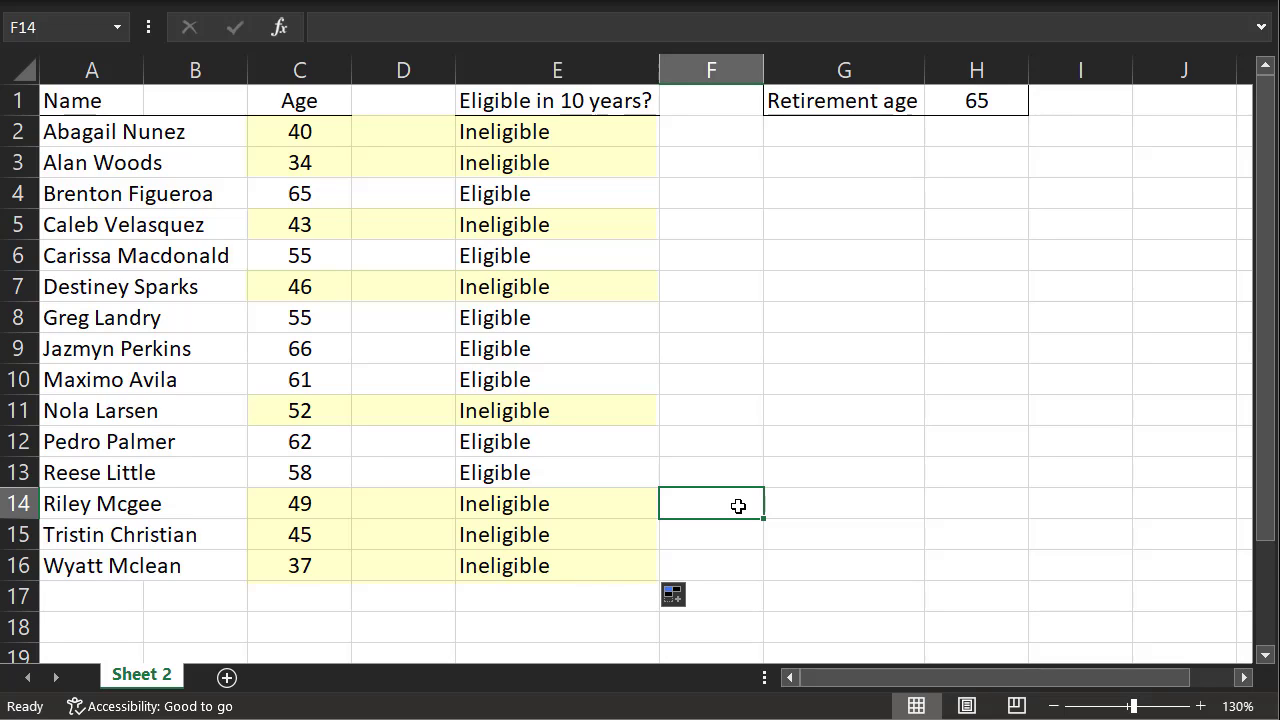
key(ctrl+z)
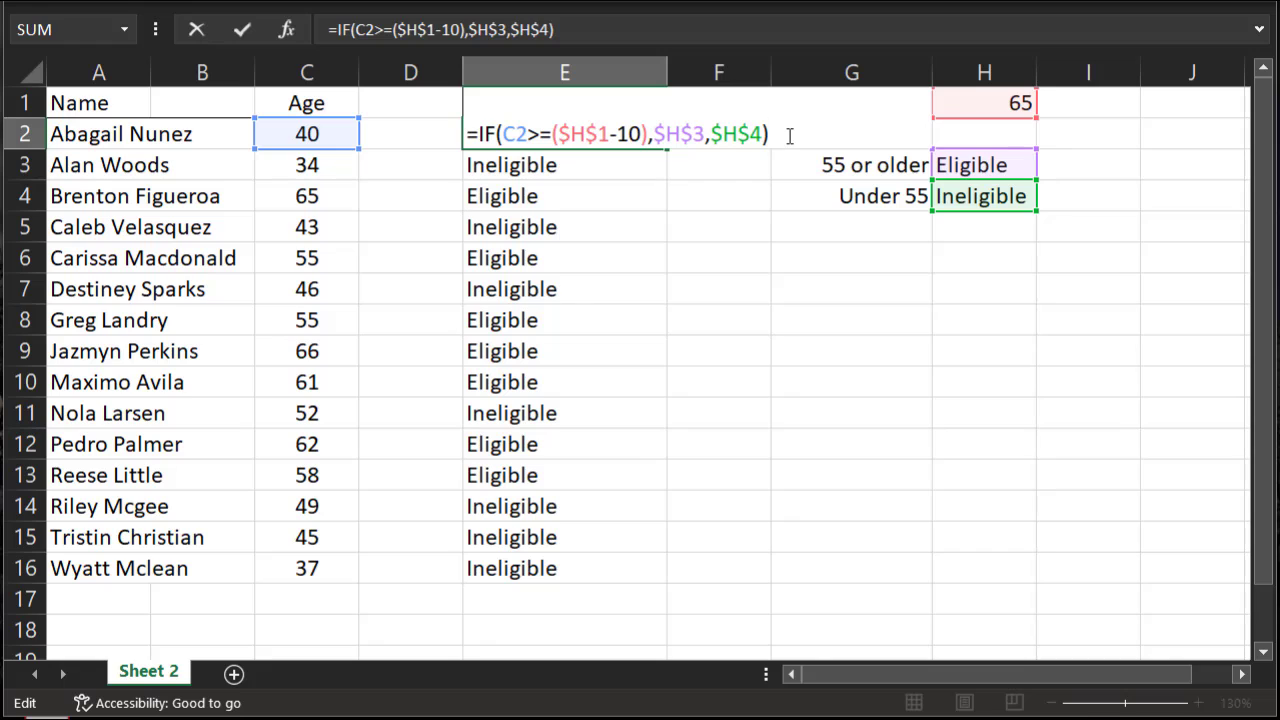
Examine the value_if_true and value_if_false references, $H$3 and $H$4, in the IF formula in E2
key(Left)
key(Left)
key(Left)
key(Left)
key(Left)
key(Left)
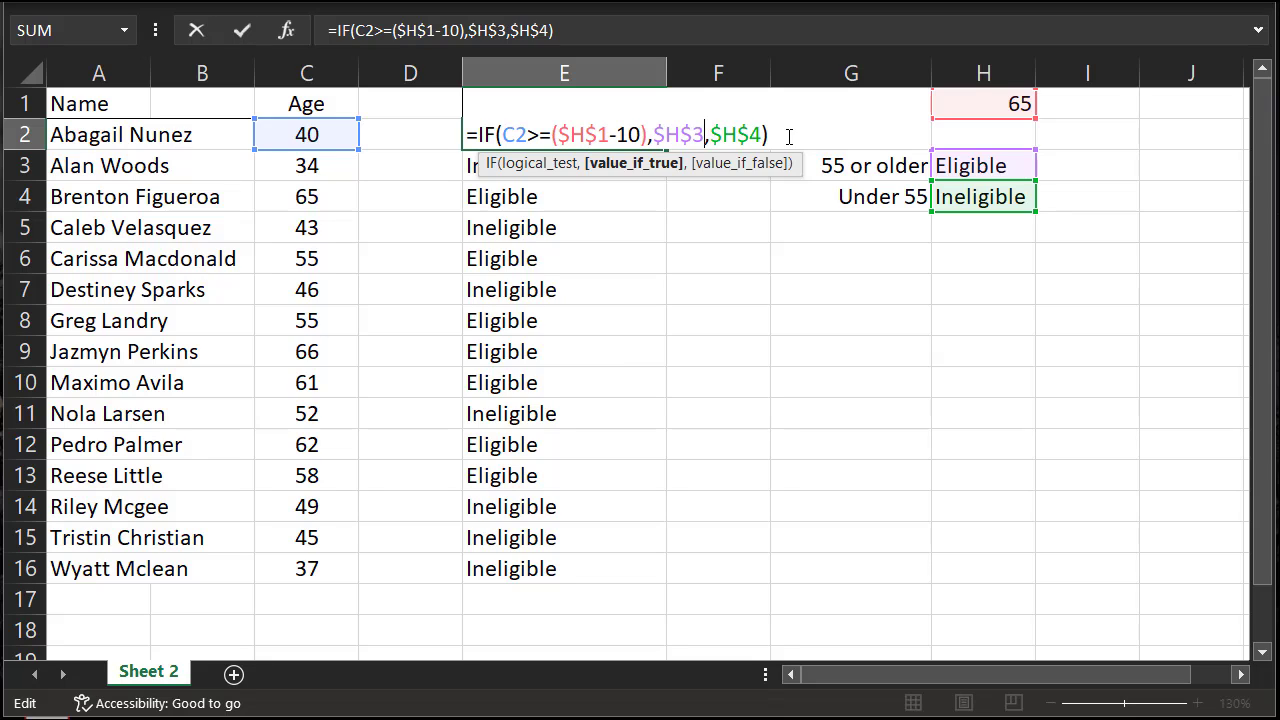
key(Right)
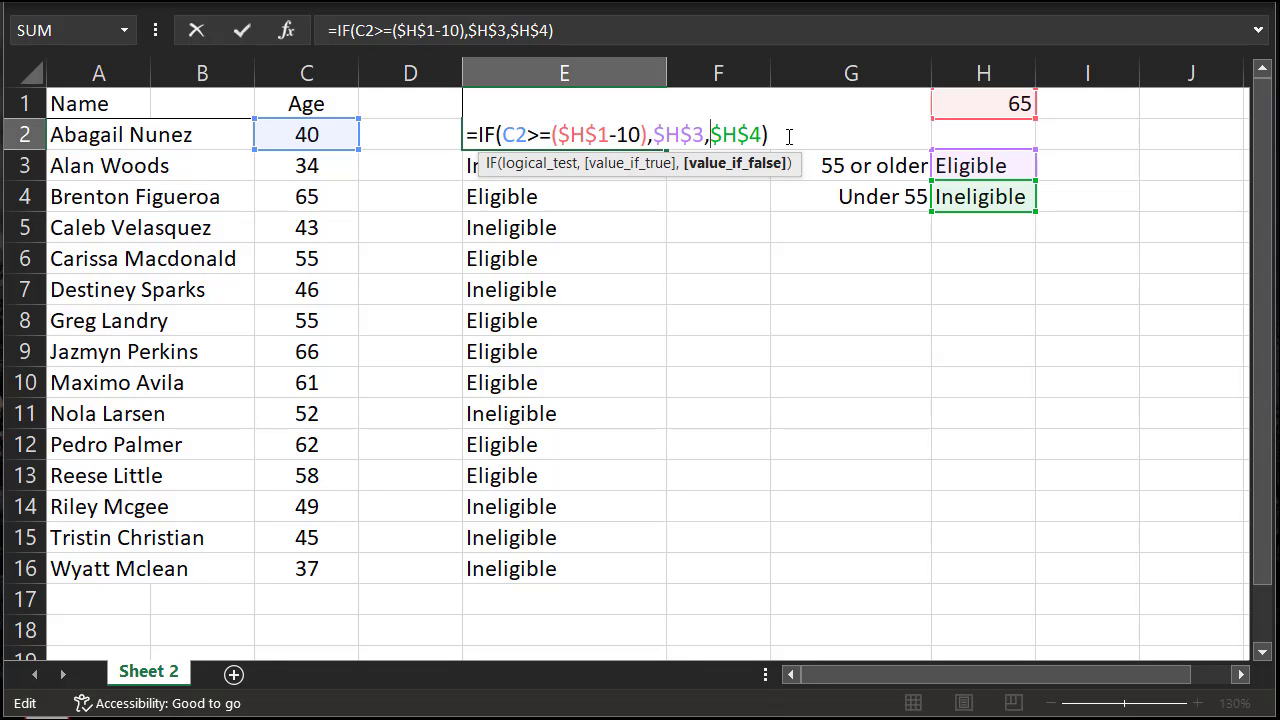
key(Return)
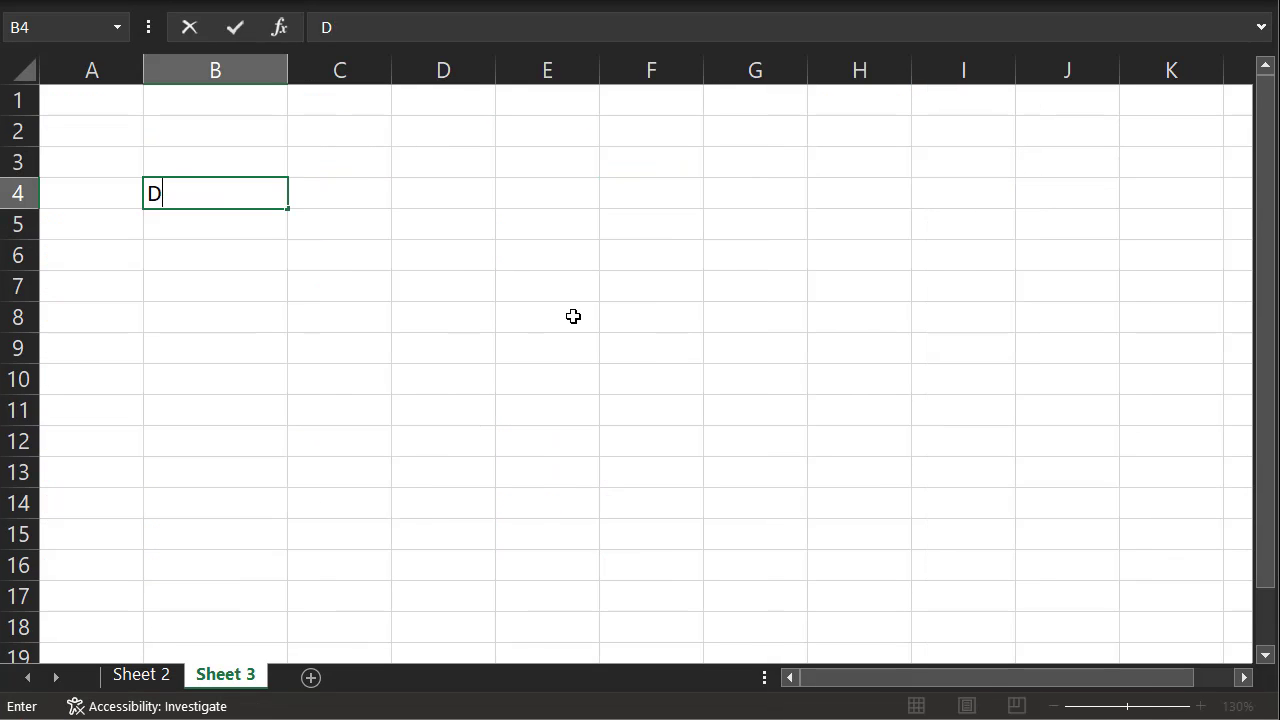
Enter the question "Did you like this video?" in cell B4 of Sheet 3
text(id you like th)
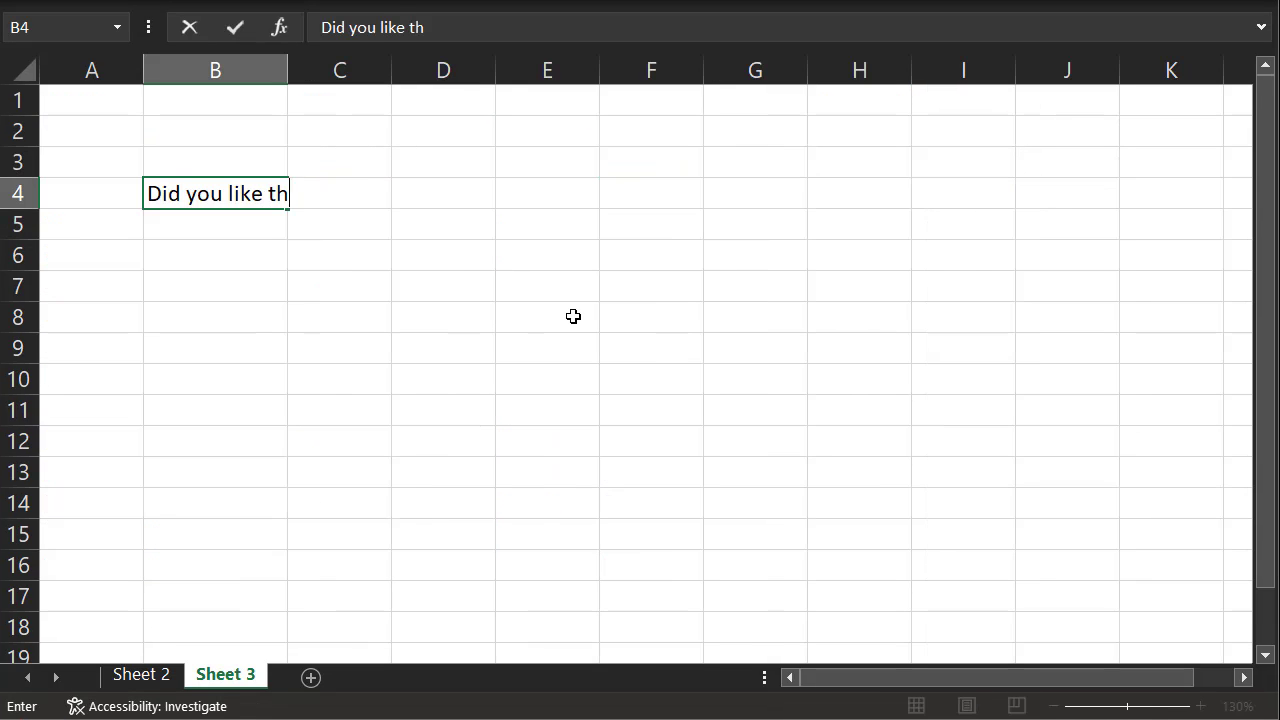
text(is video?)
Enter =if(D4="Yes","Like & Subscribe!","") in E4, beside the answer cell for the question
click(549, 193)
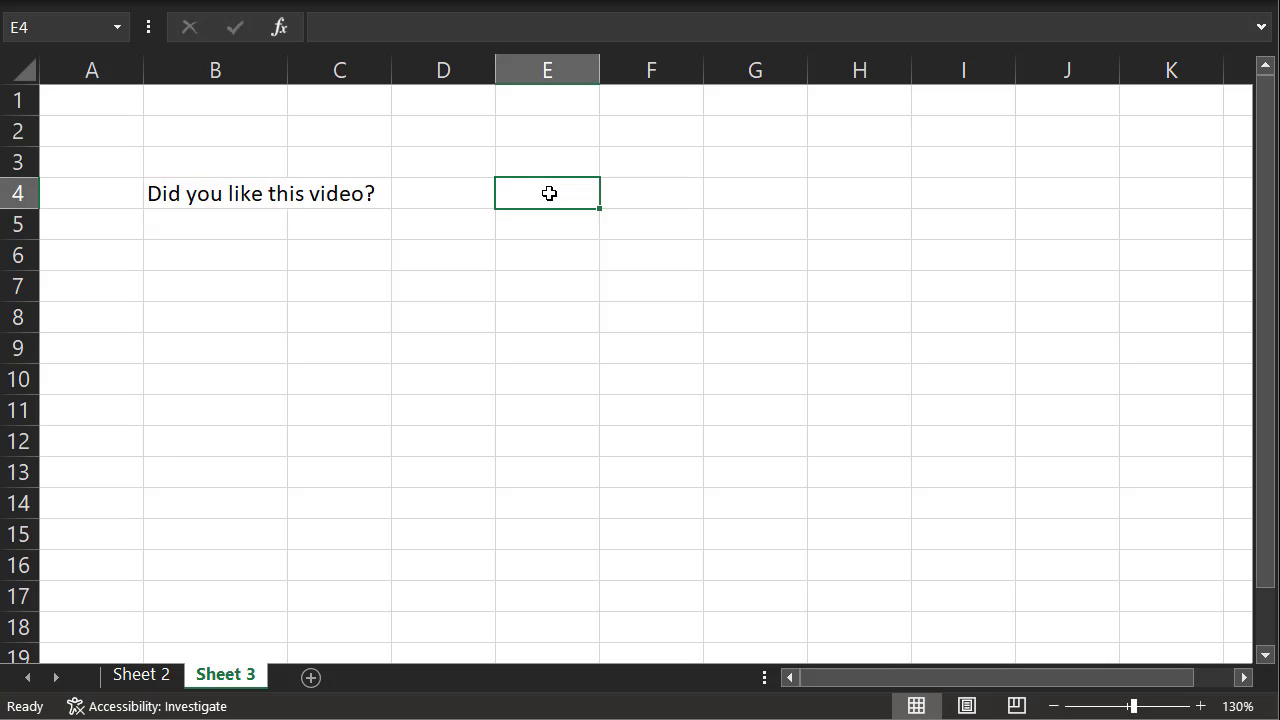
text(=if()
click(421, 190)
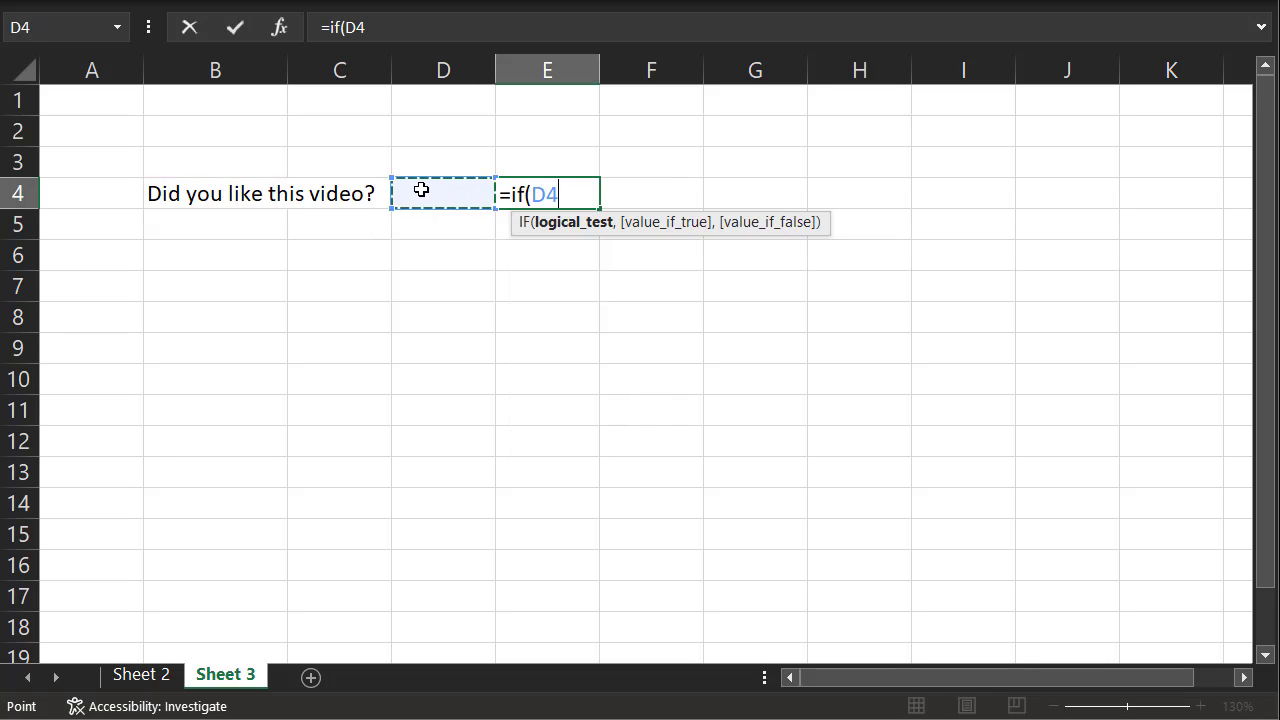
text(="Yes",)
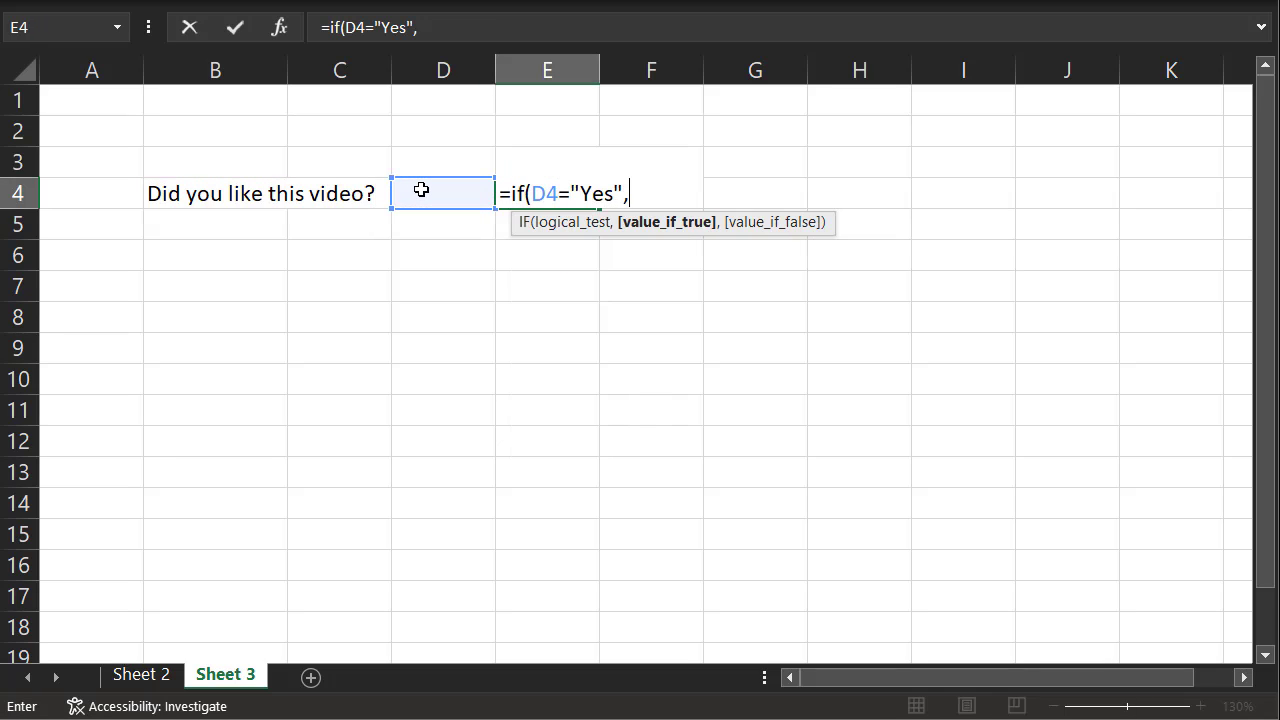
text("Like & S)
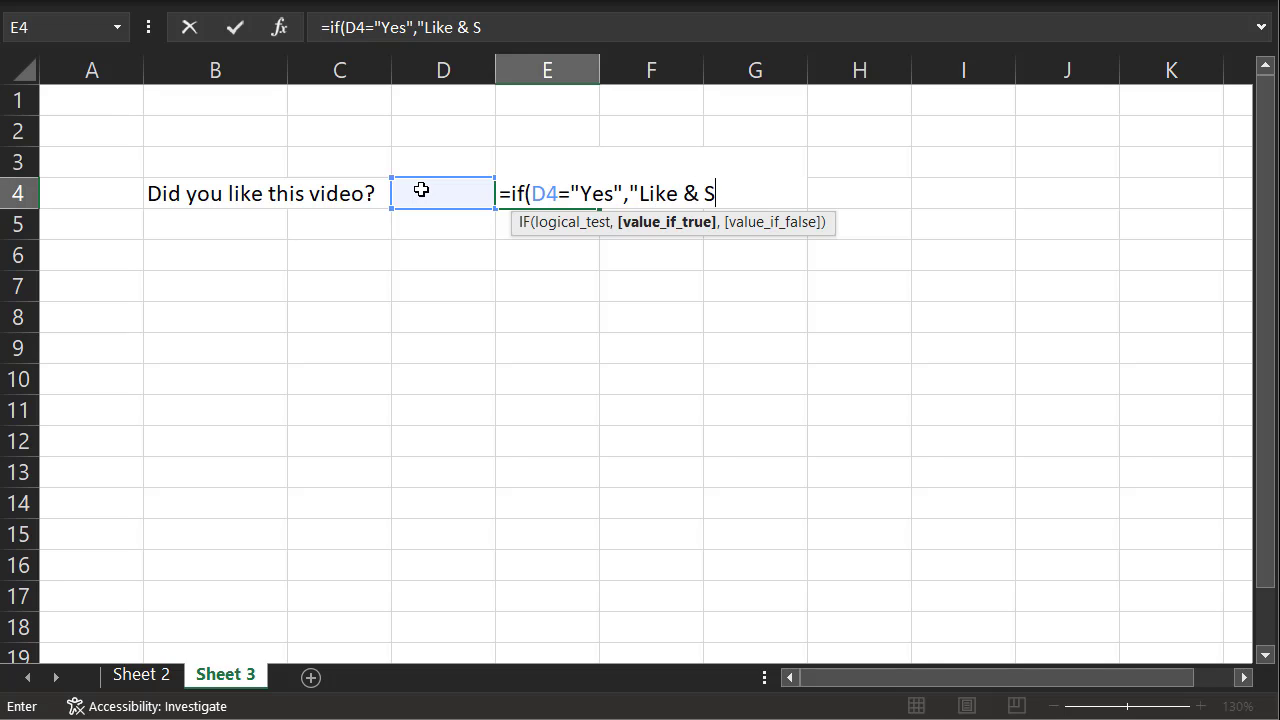
text(ubscribe!","")
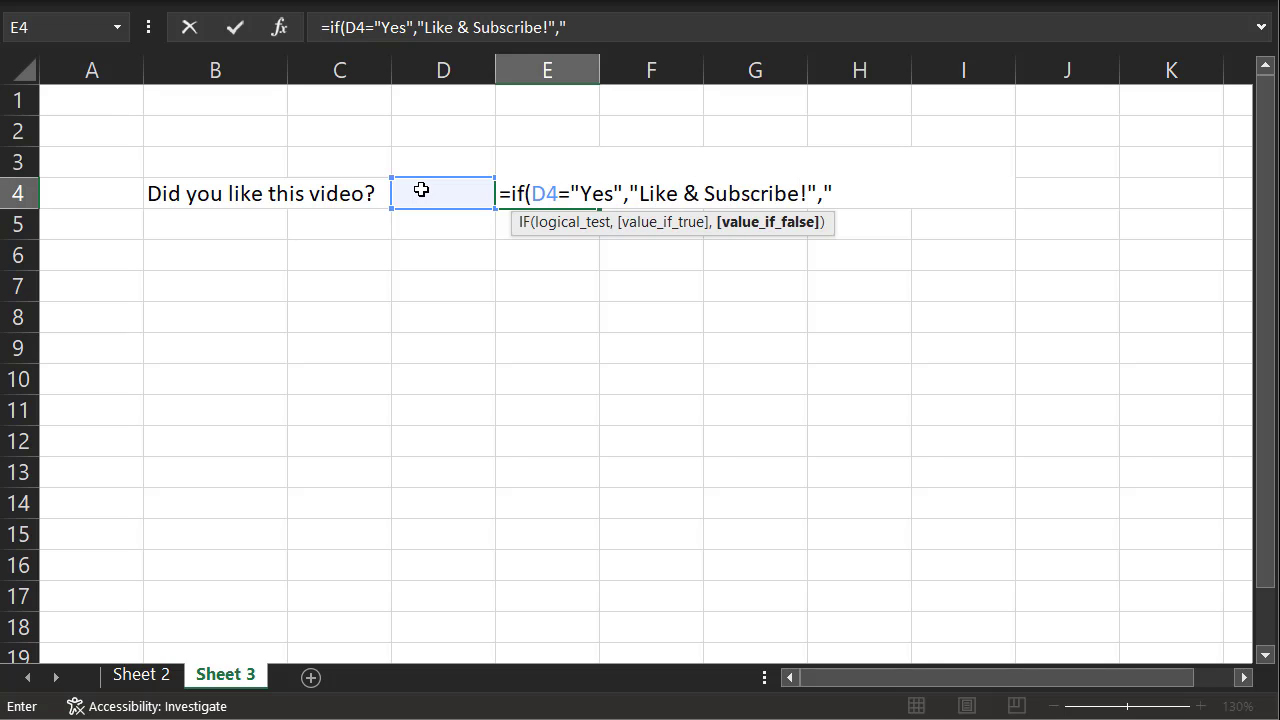
text())
Answer the question in row 4 by entering Yes in D4
click(421, 190)
text(Yes)
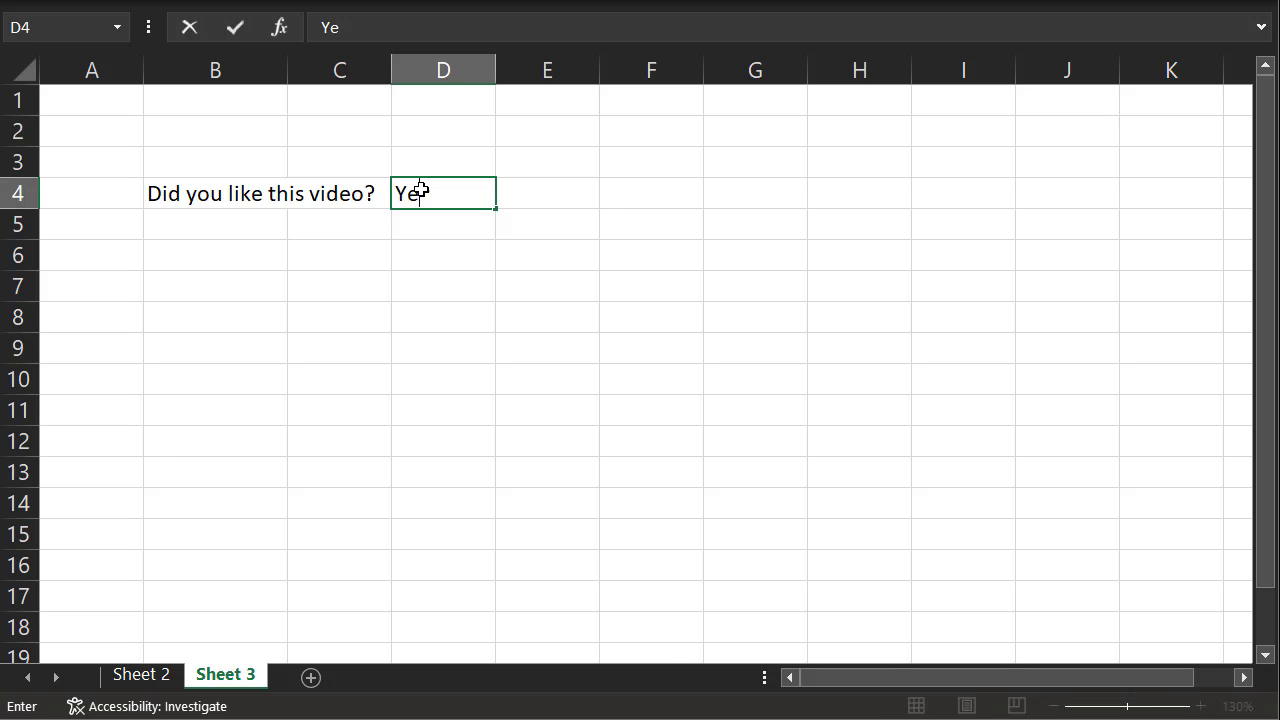
key(Return)
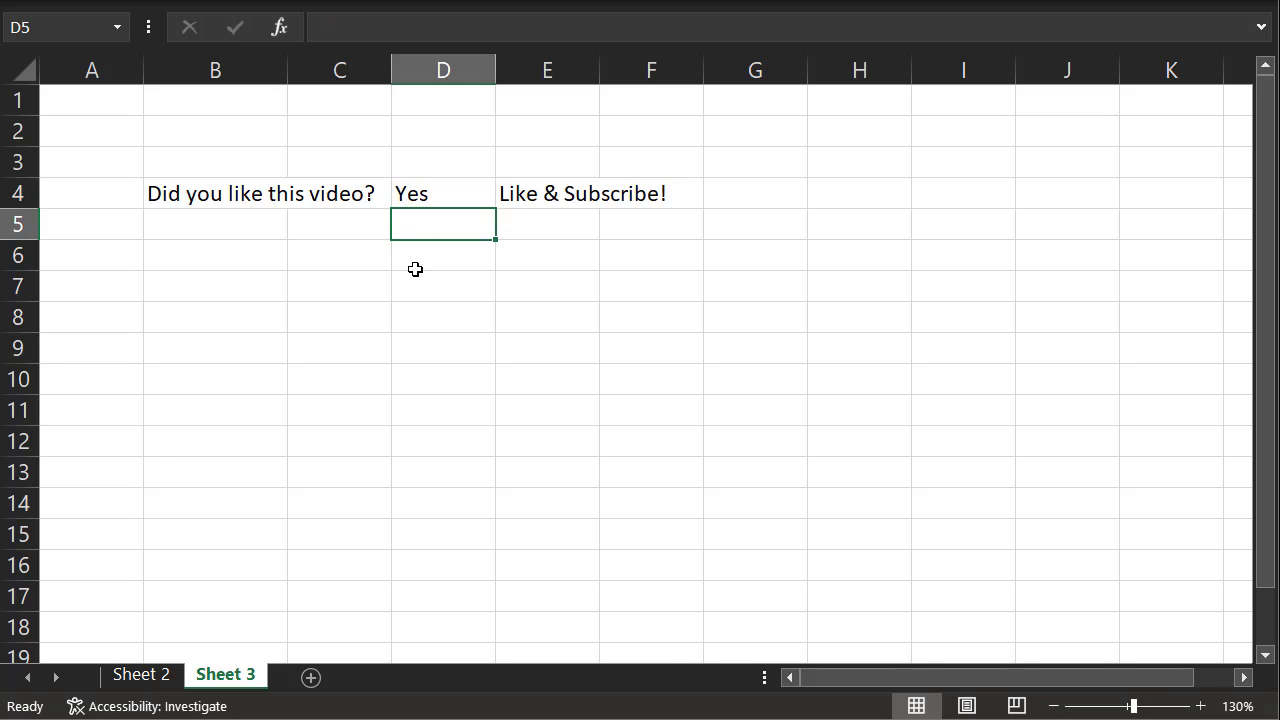